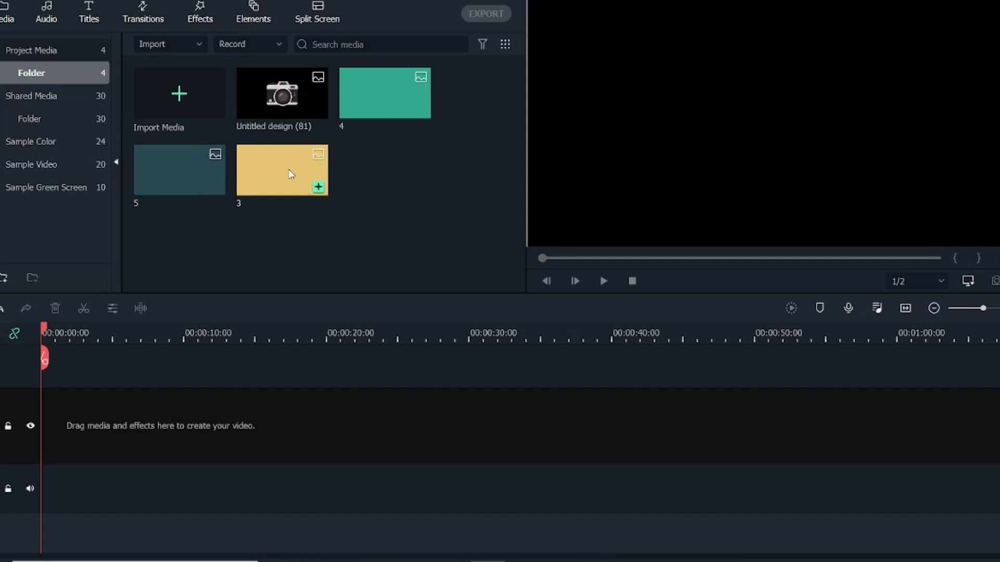
- Place yellow image 3 at the start of the timeline and extend it to about 8 seconds
{"action": "left_click_drag", "start_coordinate": [281, 189], "coordinate": [46, 430]}
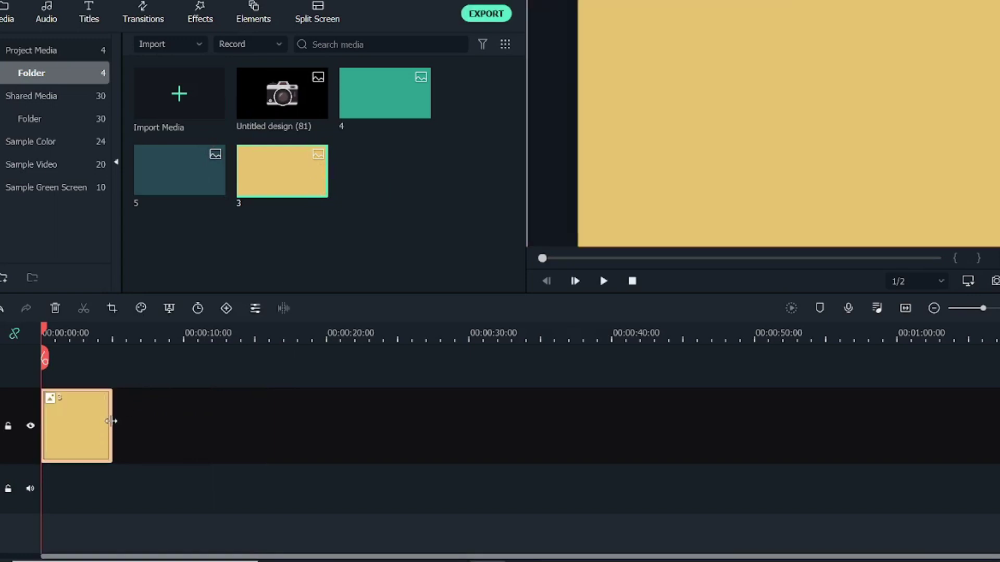
{"action": "left_click_drag", "start_coordinate": [112, 421], "coordinate": [152, 420]}
{"action": "left_click", "coordinate": [48, 334]}
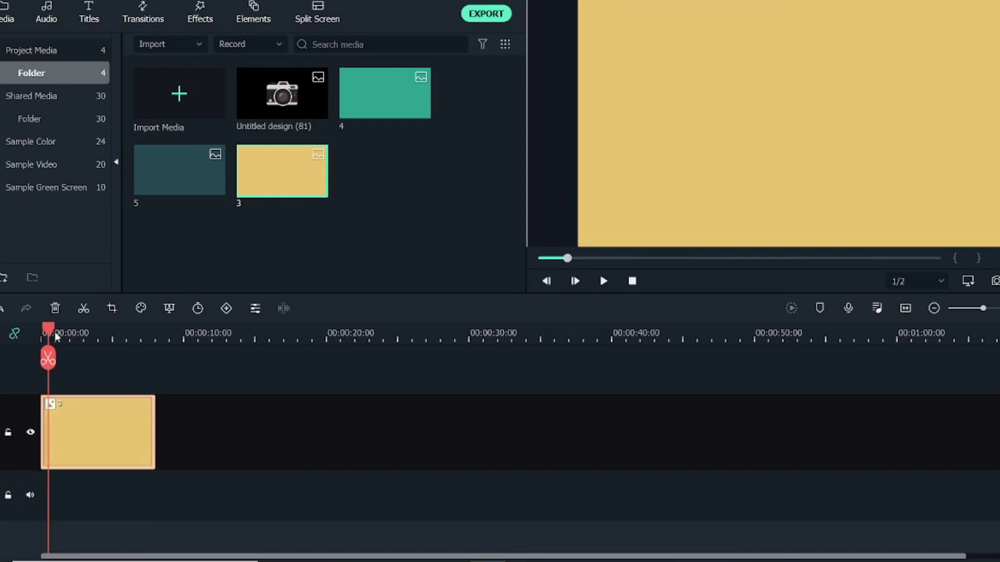
{"action": "left_click", "coordinate": [64, 336]}
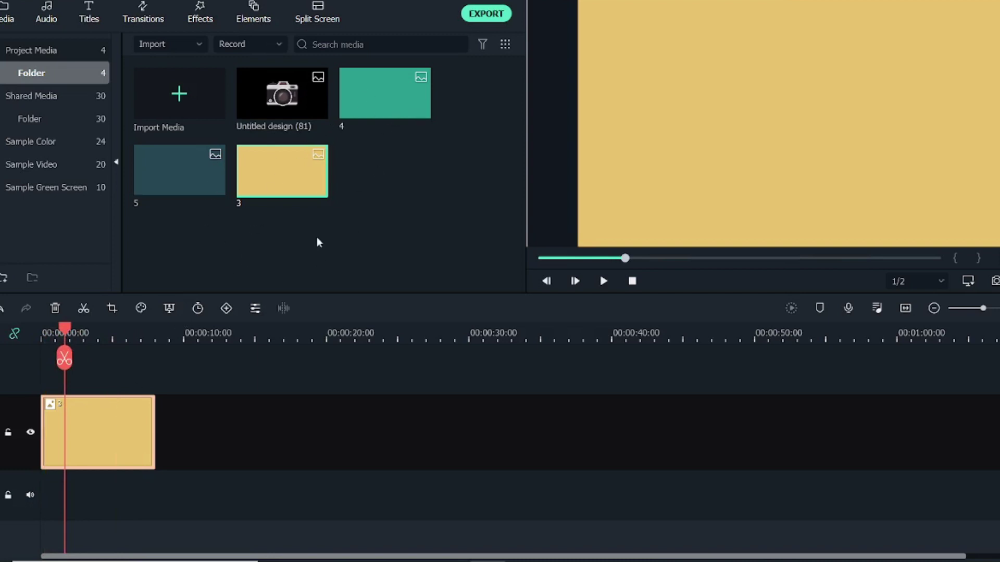
{"action": "left_click_drag", "start_coordinate": [68, 334], "coordinate": [30, 336]}
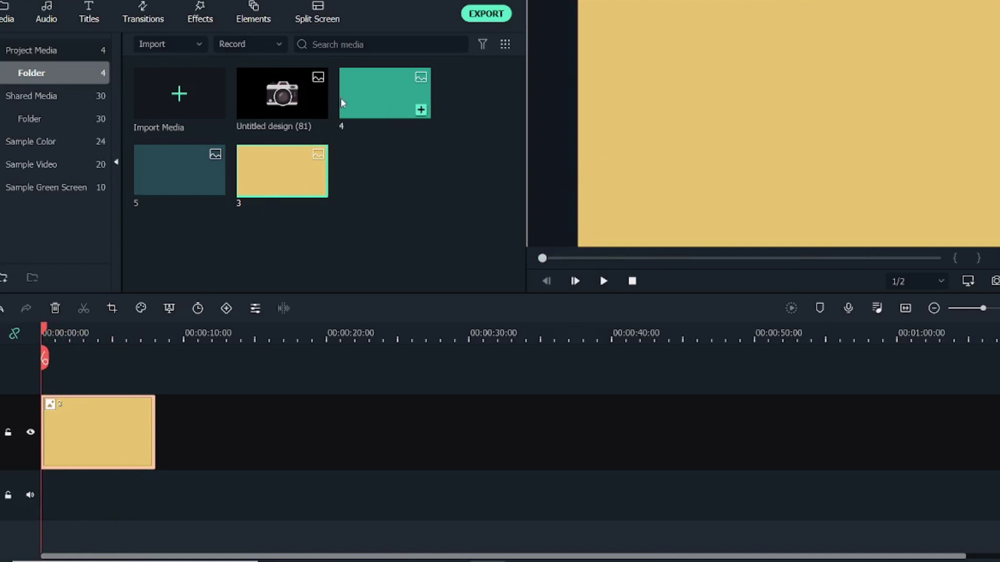
- Stack images 4 and 5 on separate tracks above the yellow clip and extend both to match its length
{"action": "left_click_drag", "start_coordinate": [384, 105], "coordinate": [58, 370]}
{"action": "left_click_drag", "start_coordinate": [112, 405], "coordinate": [154, 407]}
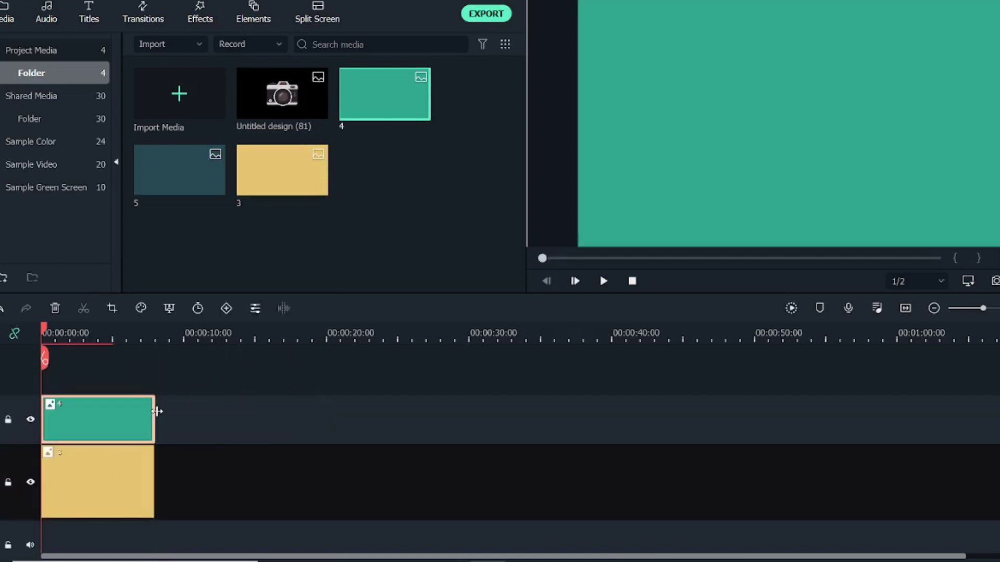
{"action": "left_click_drag", "start_coordinate": [196, 154], "coordinate": [41, 370]}
{"action": "left_click_drag", "start_coordinate": [47, 332], "coordinate": [58, 334]}
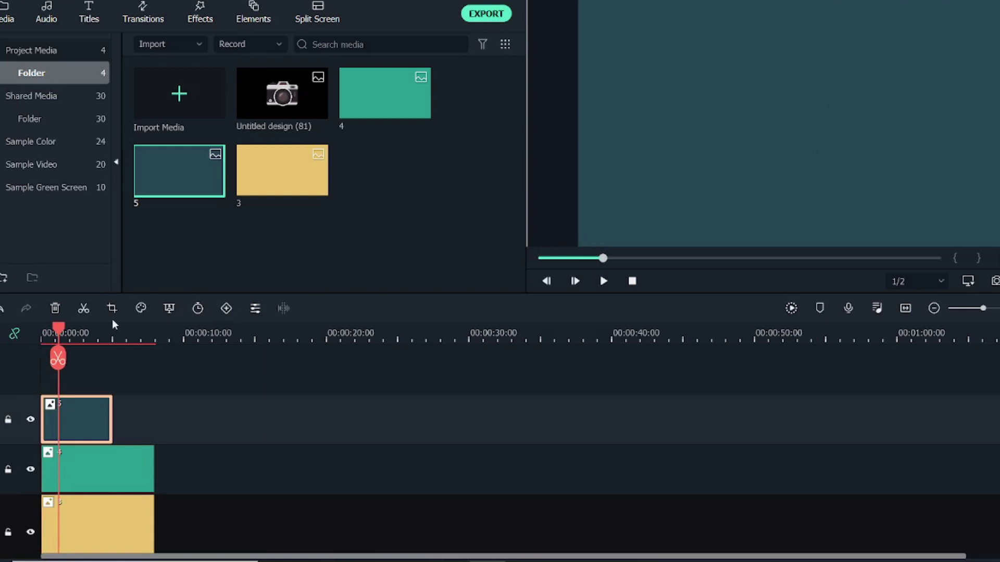
{"action": "left_click_drag", "start_coordinate": [112, 412], "coordinate": [154, 415]}
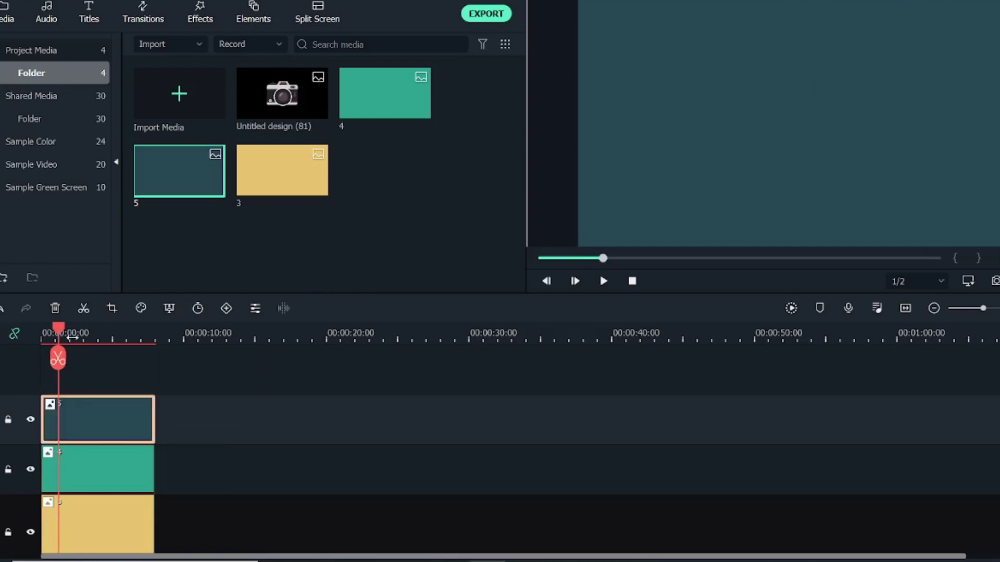
{"action": "left_click_drag", "start_coordinate": [56, 331], "coordinate": [47, 333]}
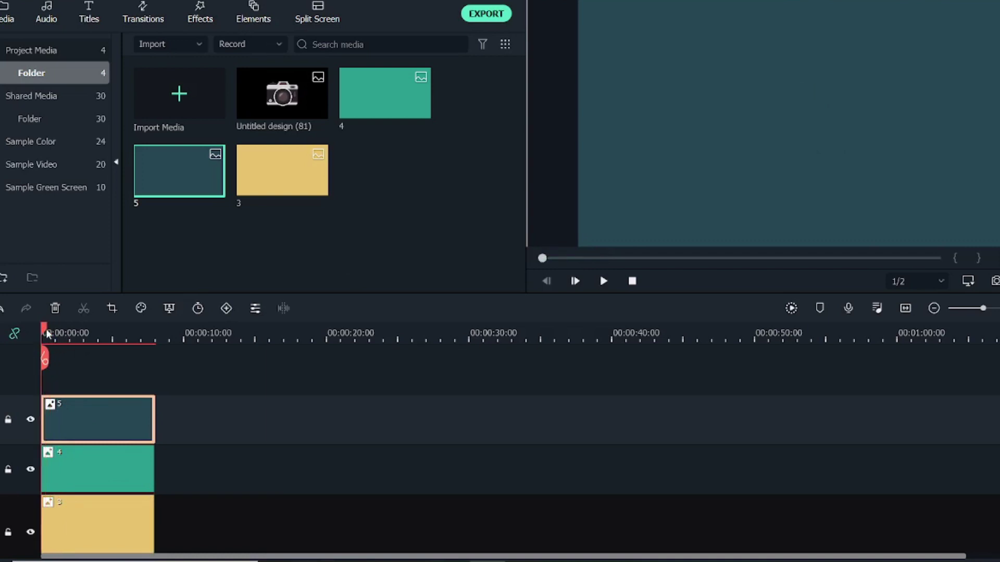
{"action": "scroll", "coordinate": [105, 381], "scroll_direction": "down", "scroll_amount": 2}
{"action": "left_click", "coordinate": [62, 406]}
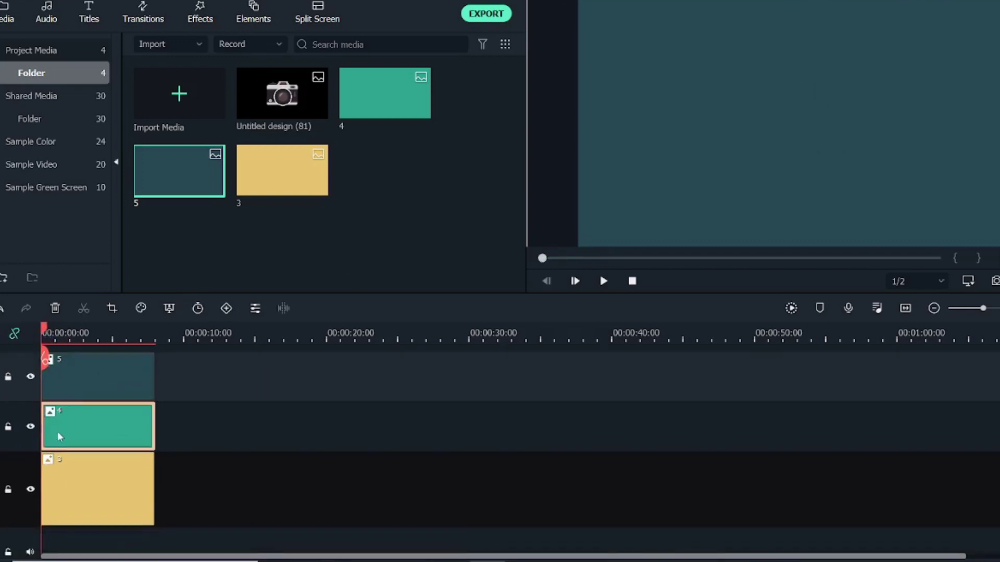
{"action": "left_click", "coordinate": [59, 473]}
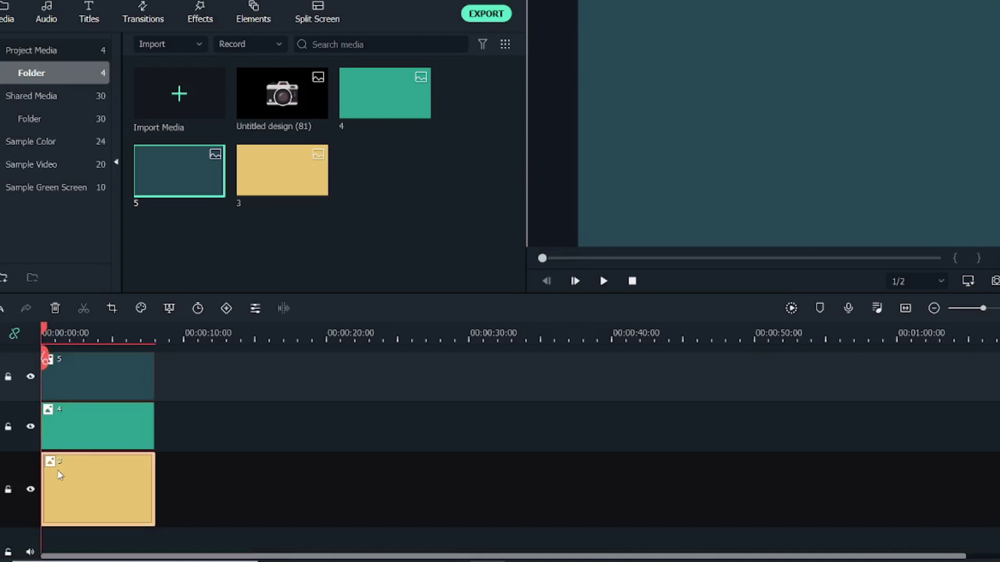
{"action": "left_click", "coordinate": [75, 371]}
{"action": "left_click", "coordinate": [78, 418]}
{"action": "left_click", "coordinate": [65, 376]}
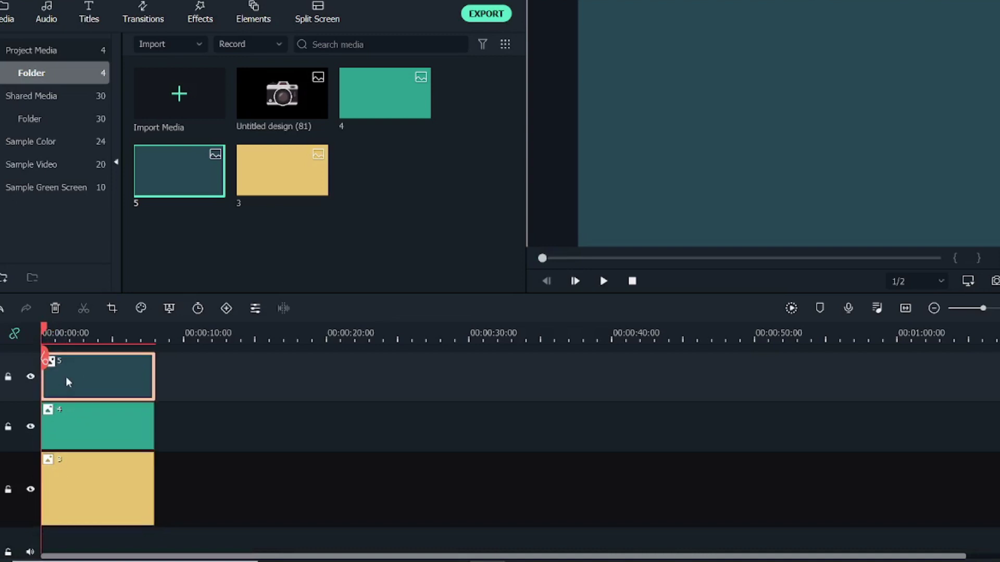
- Stagger the clip beginnings by trimming clip 5's start to about 1.5 seconds and clip 4's to about 0.4 seconds
{"action": "scroll", "coordinate": [120, 442], "scroll_direction": "up", "scroll_amount": 2}
{"action": "left_click", "coordinate": [91, 443]}
{"action": "left_click", "coordinate": [56, 408]}
{"action": "left_click_drag", "start_coordinate": [43, 396], "coordinate": [48, 434]}
{"action": "left_click", "coordinate": [47, 432]}
{"action": "mouse_move", "coordinate": [44, 338]}
{"action": "left_mouse_down"}
{"action": "mouse_move", "coordinate": [54, 339]}
{"action": "mouse_move", "coordinate": [35, 340]}
{"action": "mouse_move", "coordinate": [51, 335]}
{"action": "left_mouse_up"}
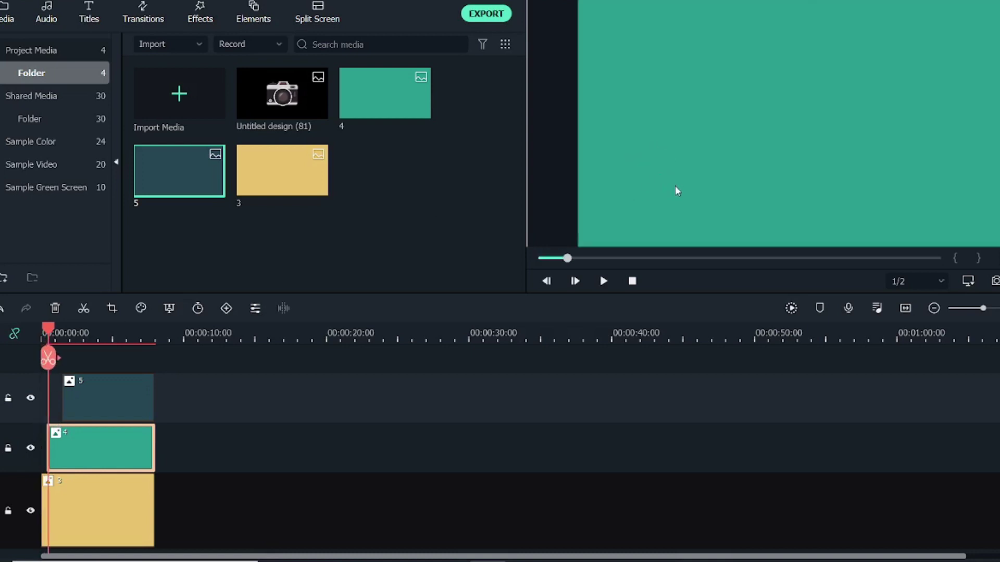
- Open clip 4's custom animation settings and shift clip 5 out of the way to begin at about 6.6 seconds
{"action": "double_click", "coordinate": [83, 444]}
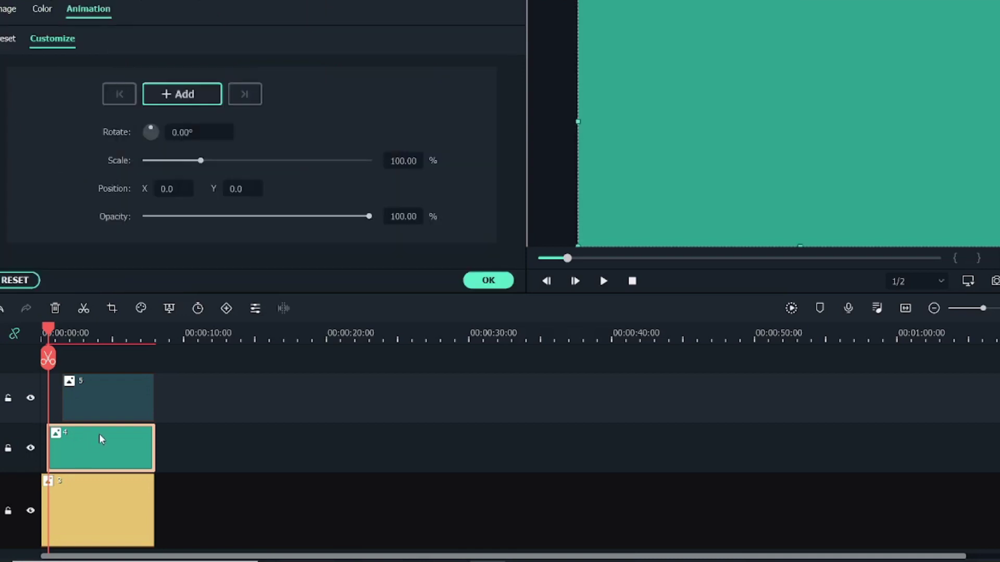
{"action": "left_click_drag", "start_coordinate": [50, 333], "coordinate": [67, 338]}
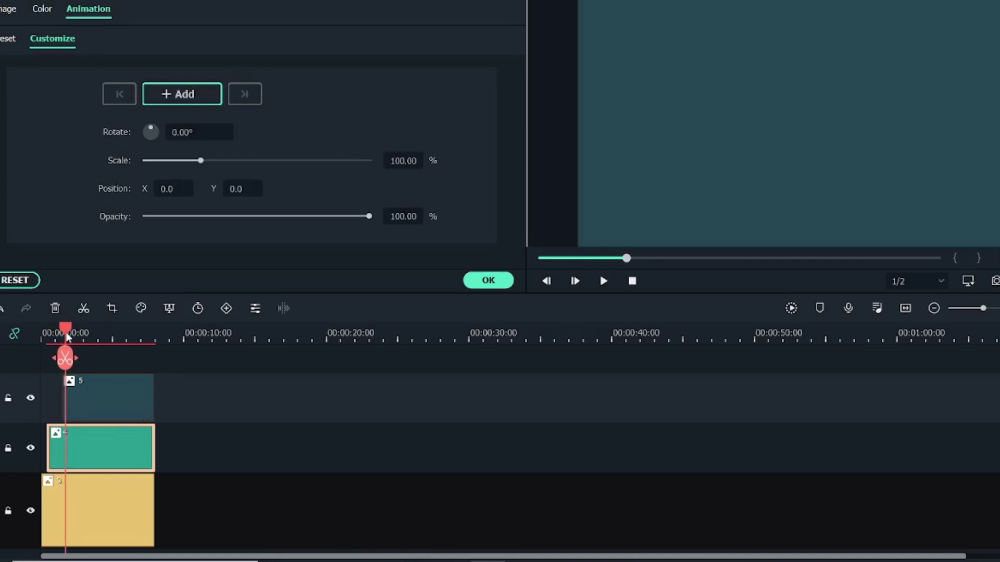
{"action": "left_click_drag", "start_coordinate": [103, 403], "coordinate": [174, 401]}
{"action": "left_click_drag", "start_coordinate": [67, 336], "coordinate": [67, 333]}
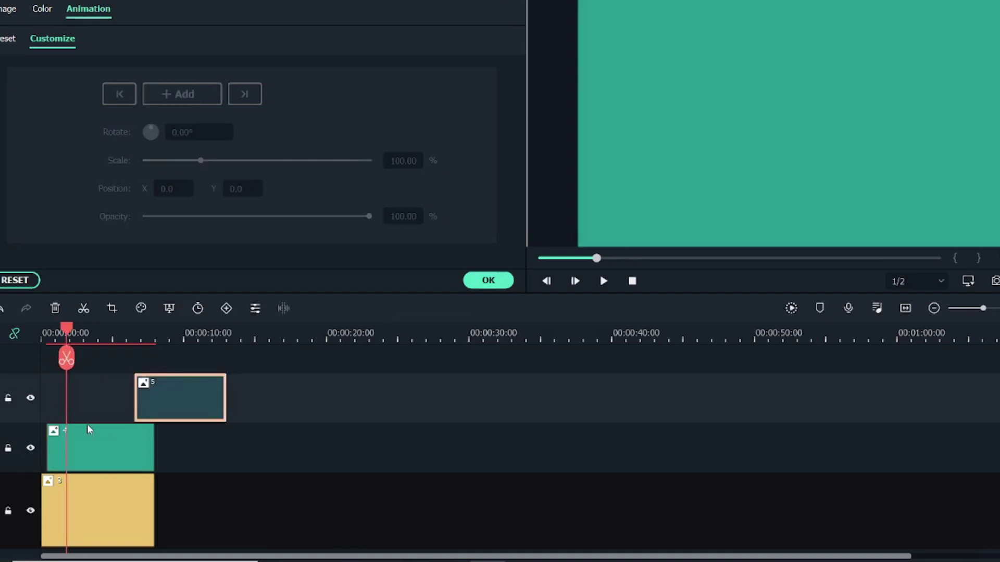
- Animate clip 4 sliding in from the left with a centred keyframe at about 1.8 seconds and a start keyframe at X -779.8, Y 0.0
{"action": "left_click", "coordinate": [93, 445]}
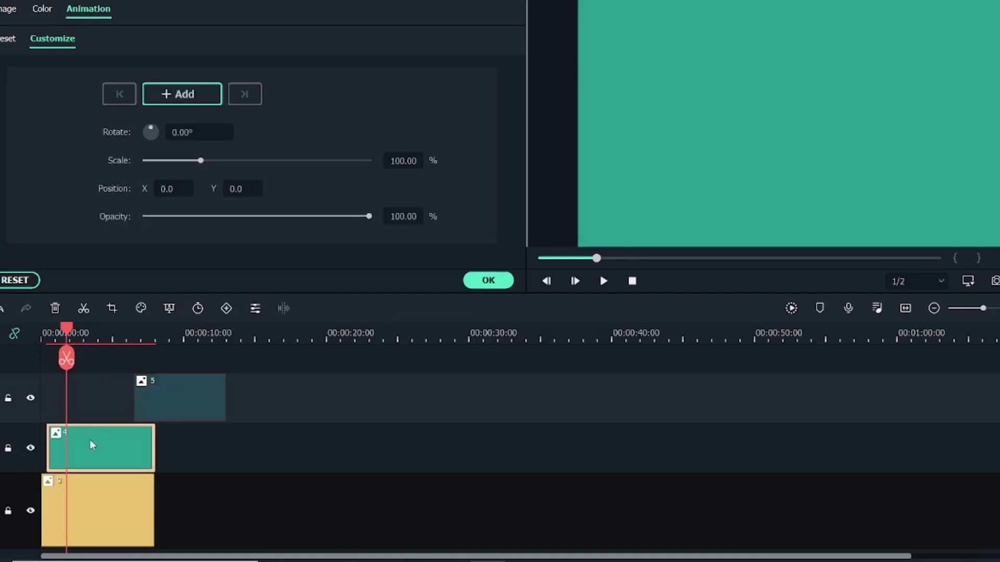
{"action": "left_click", "coordinate": [200, 94]}
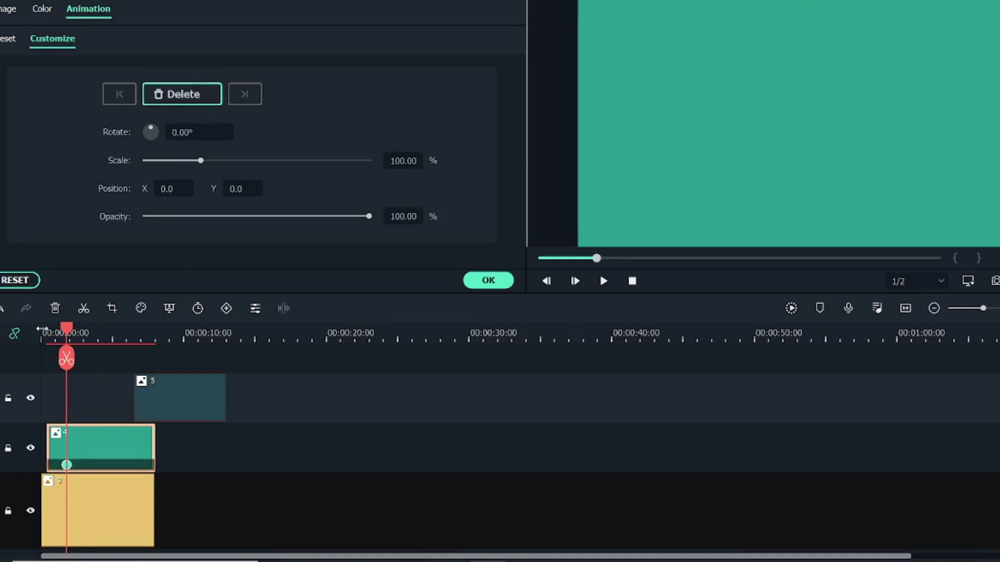
{"action": "key", "text": "Up"}
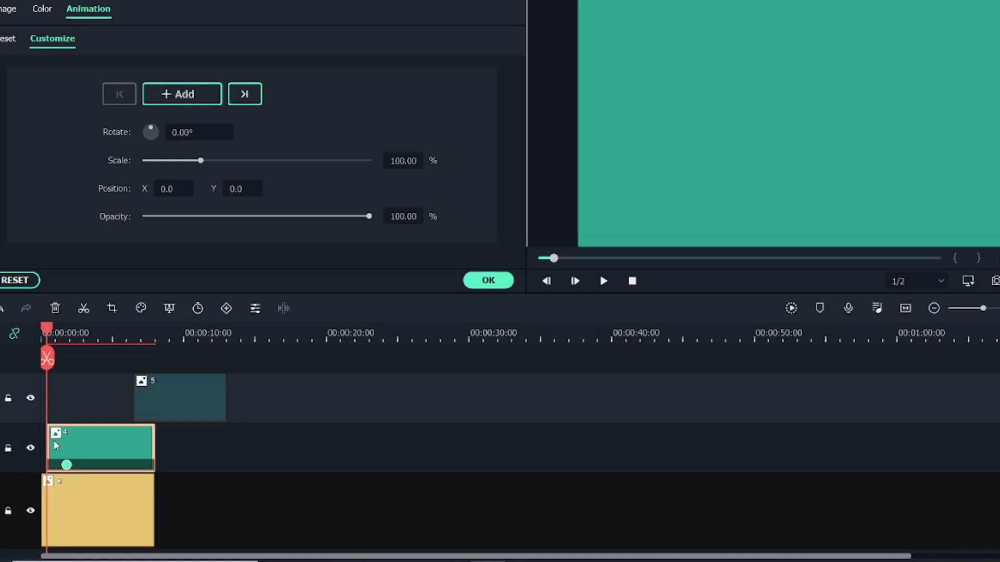
{"action": "left_click_drag", "start_coordinate": [715, 166], "coordinate": [499, 139]}
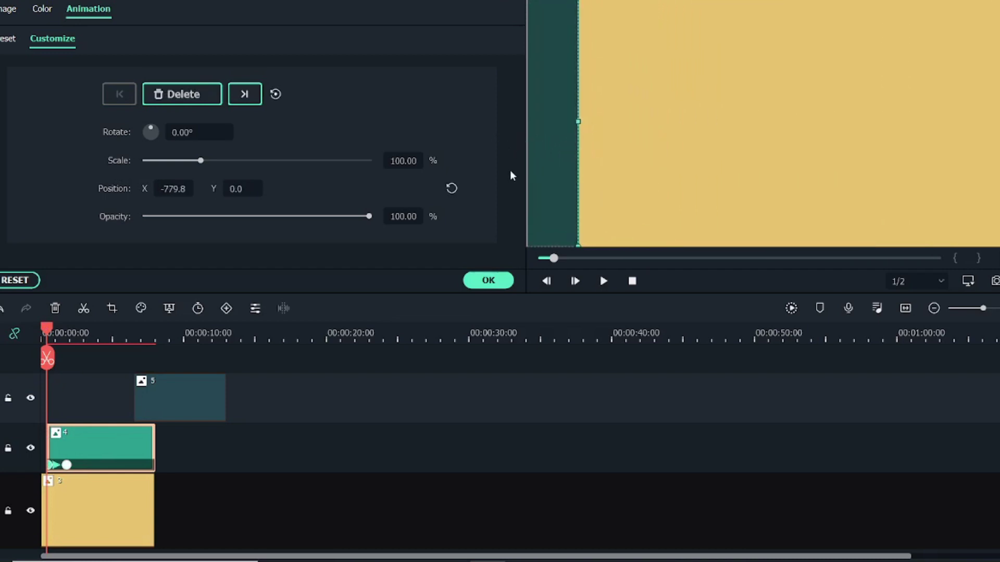
- Move clip 5 back to begin at about 1.1 seconds, partway through clip 4's slide-in
{"action": "mouse_move", "coordinate": [46, 333]}
{"action": "left_mouse_down"}
{"action": "mouse_move", "coordinate": [33, 333]}
{"action": "mouse_move", "coordinate": [72, 327]}
{"action": "mouse_move", "coordinate": [58, 326]}
{"action": "left_mouse_up"}
{"action": "left_click_drag", "start_coordinate": [186, 388], "coordinate": [92, 381]}
{"action": "scroll", "coordinate": [543, 353], "scroll_direction": "up", "scroll_amount": 3}
{"action": "scroll", "coordinate": [543, 353], "scroll_direction": "up", "scroll_amount": 2}
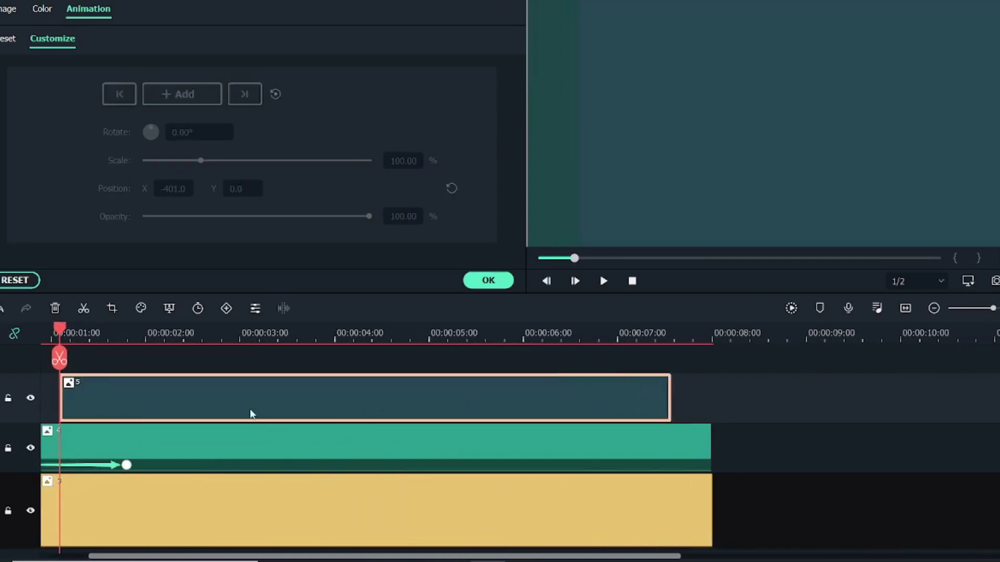
- Add a centred animation keyframe to clip 5 at about 1.9 seconds, just after clip 4's last keyframe
{"action": "left_click", "coordinate": [239, 394]}
{"action": "left_click", "coordinate": [48, 334]}
{"action": "left_click_drag", "start_coordinate": [47, 334], "coordinate": [65, 336]}
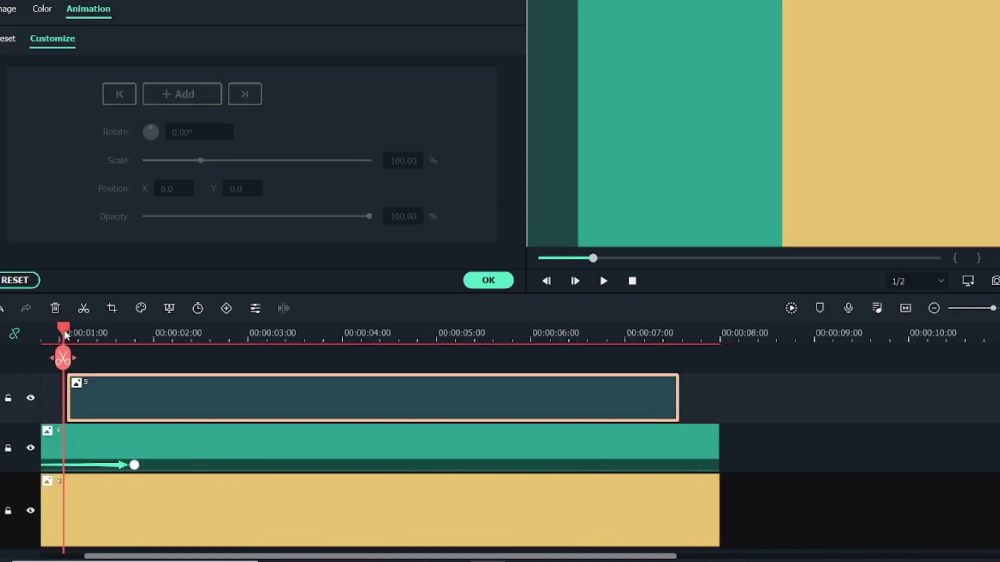
{"action": "left_click_drag", "start_coordinate": [72, 335], "coordinate": [148, 355]}
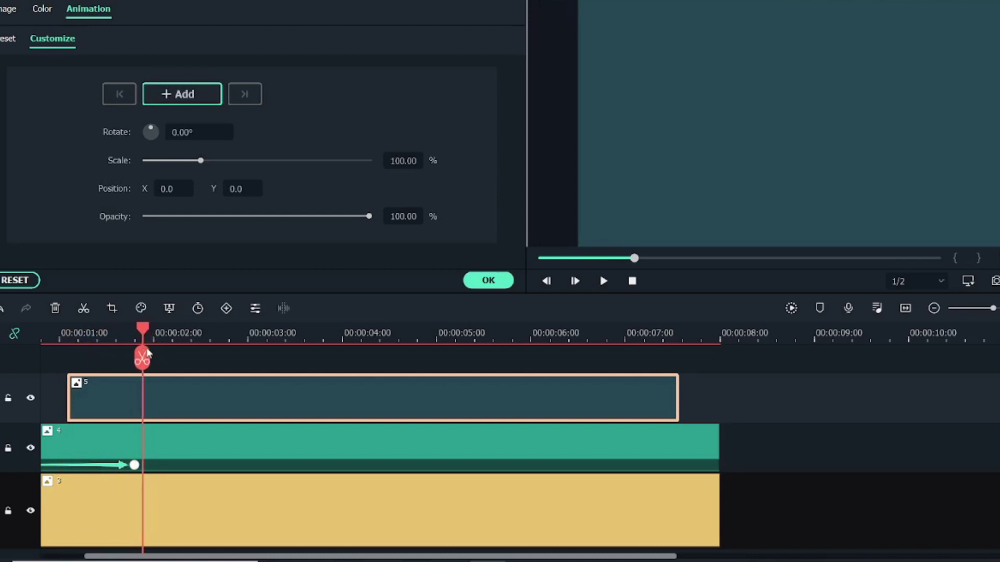
{"action": "scroll", "coordinate": [185, 394], "scroll_direction": "up", "scroll_amount": 1}
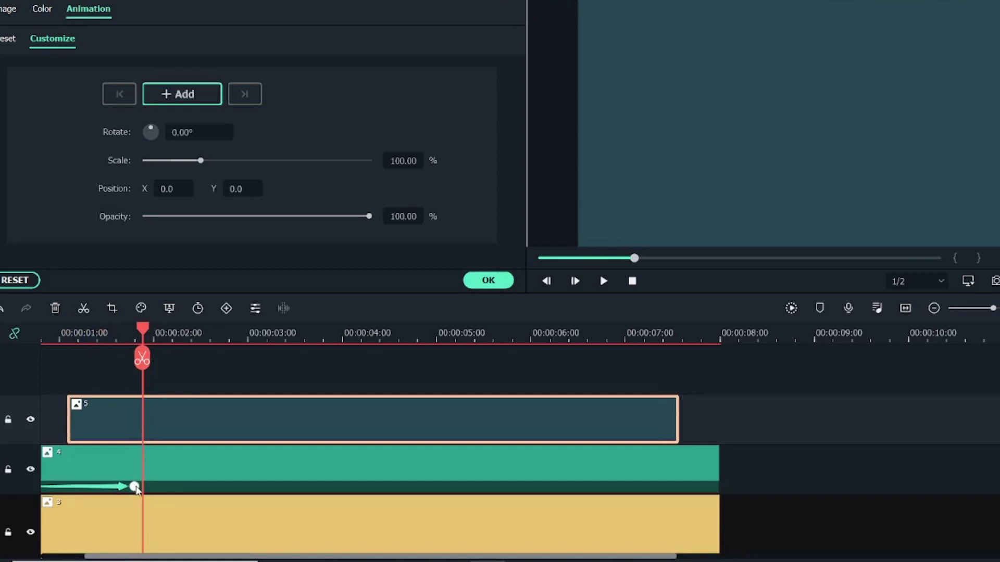
{"action": "left_click", "coordinate": [192, 94]}
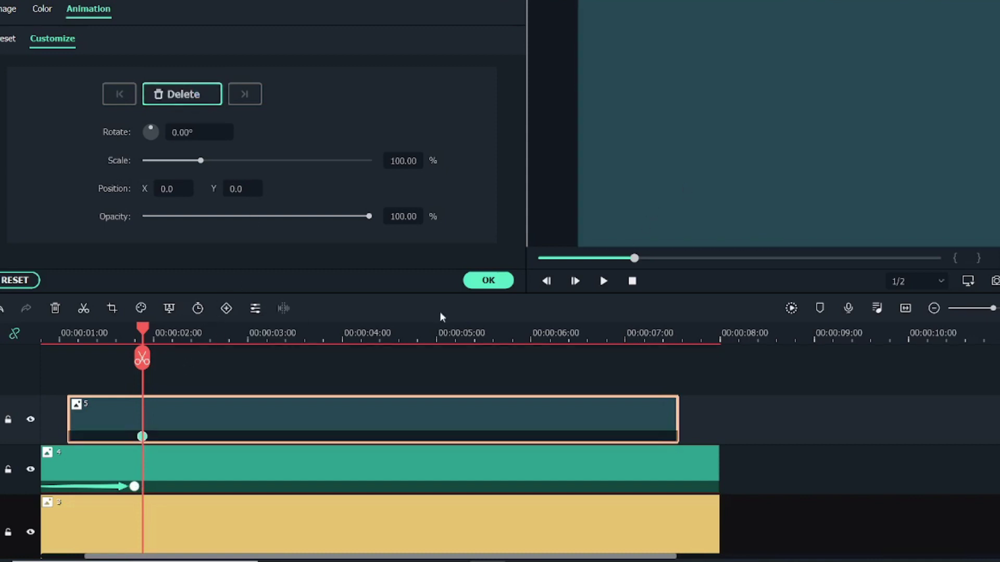
- Position clip 5 off the frame's left side at its start, X -779.8, Y 0.0, and apply and preview the slide-in
{"action": "left_click_drag", "start_coordinate": [139, 333], "coordinate": [72, 340]}
{"action": "left_click_drag", "start_coordinate": [916, 145], "coordinate": [468, 130]}
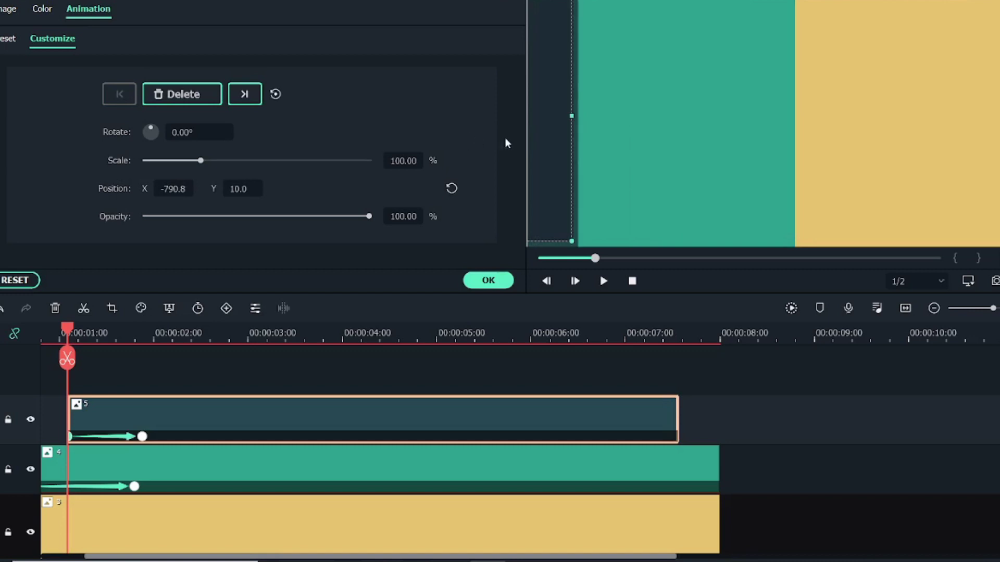
{"action": "left_click_drag", "start_coordinate": [551, 150], "coordinate": [555, 153]}
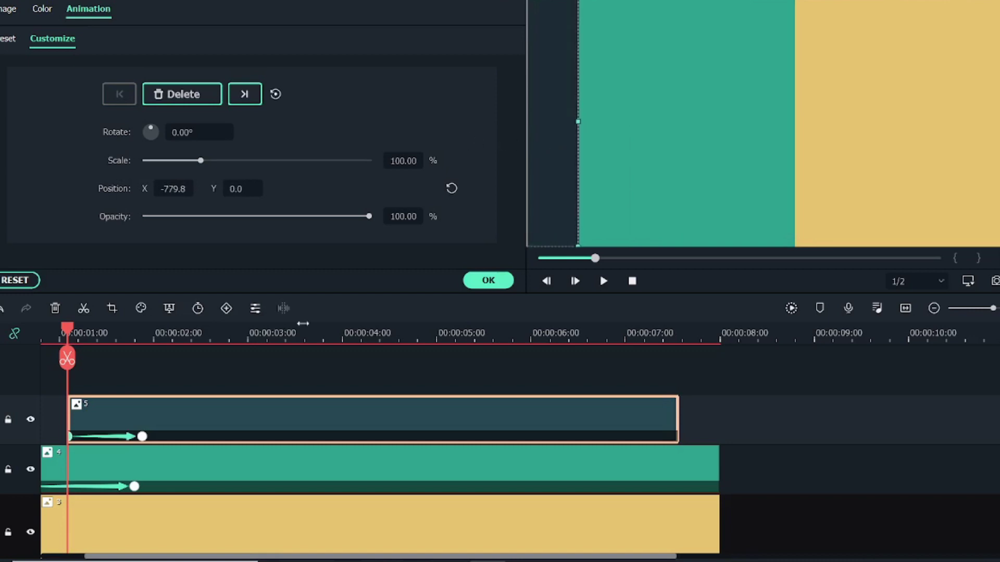
{"action": "left_click", "coordinate": [489, 280]}
{"action": "left_click_drag", "start_coordinate": [70, 326], "coordinate": [235, 344]}
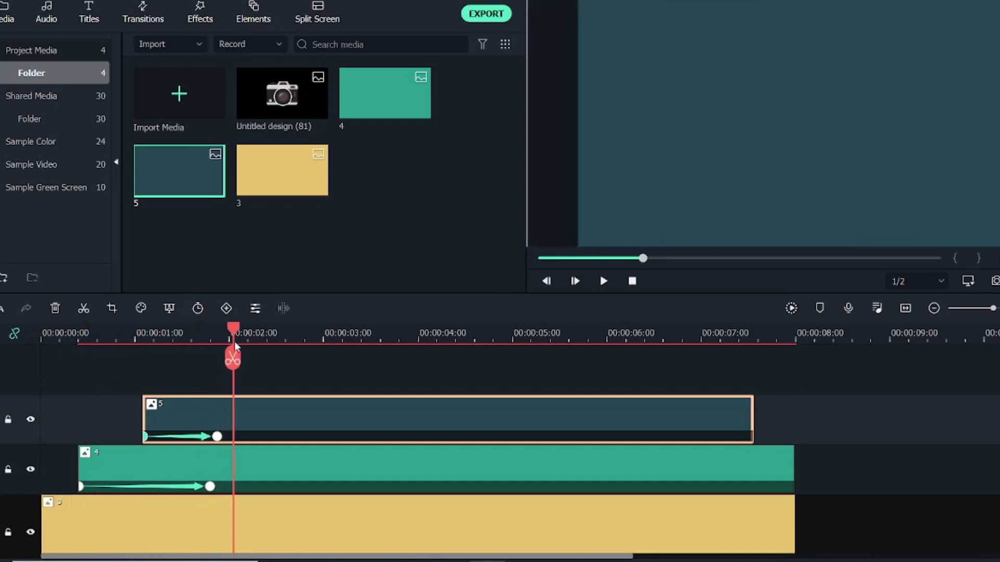
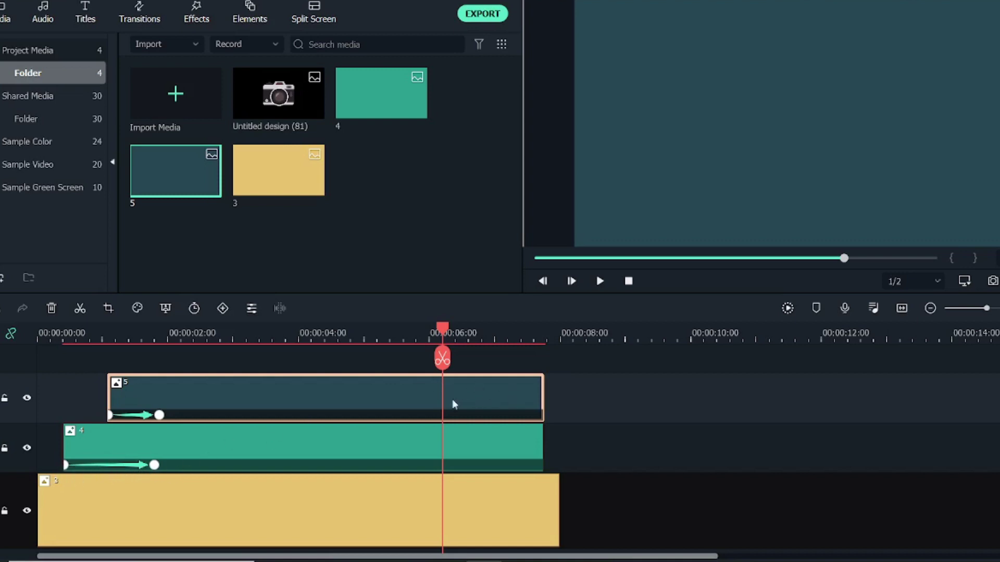
- Animate clip 5 sliding out to the left with a centred keyframe at about 6.2 seconds and an end keyframe at X -780.8, Y 0.0
{"action": "double_click", "coordinate": [482, 397]}
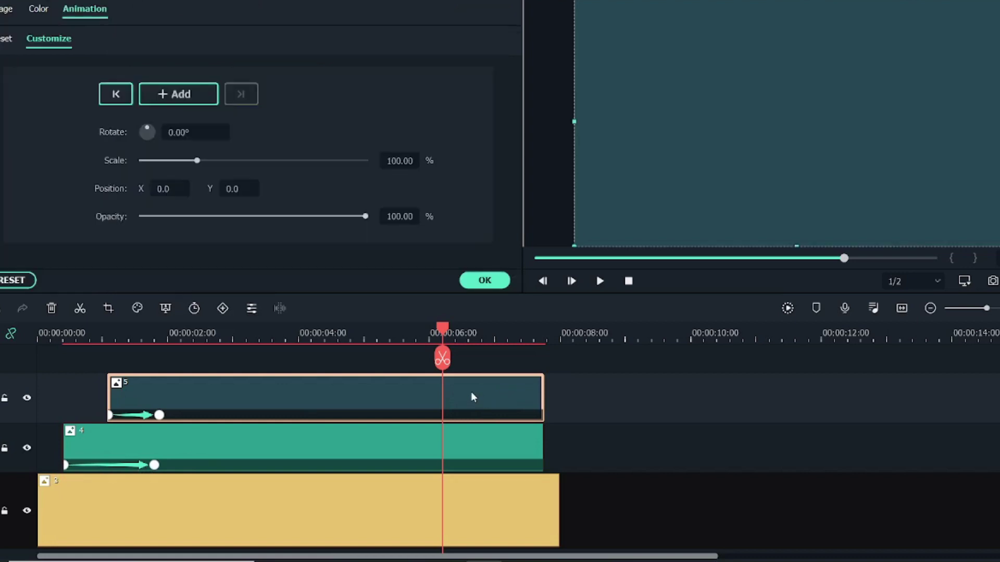
{"action": "left_click", "coordinate": [177, 95]}
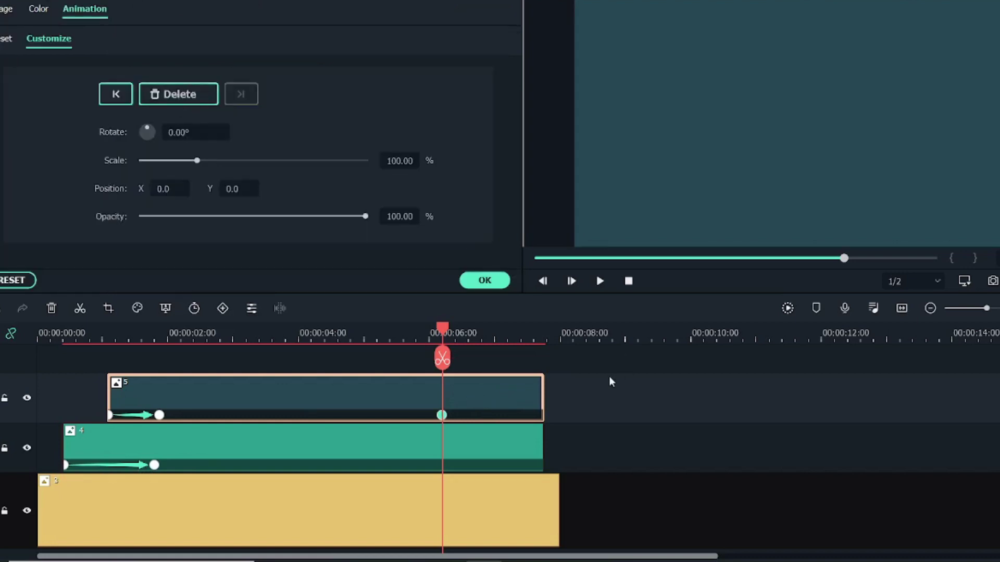
{"action": "left_click_drag", "start_coordinate": [443, 332], "coordinate": [517, 352]}
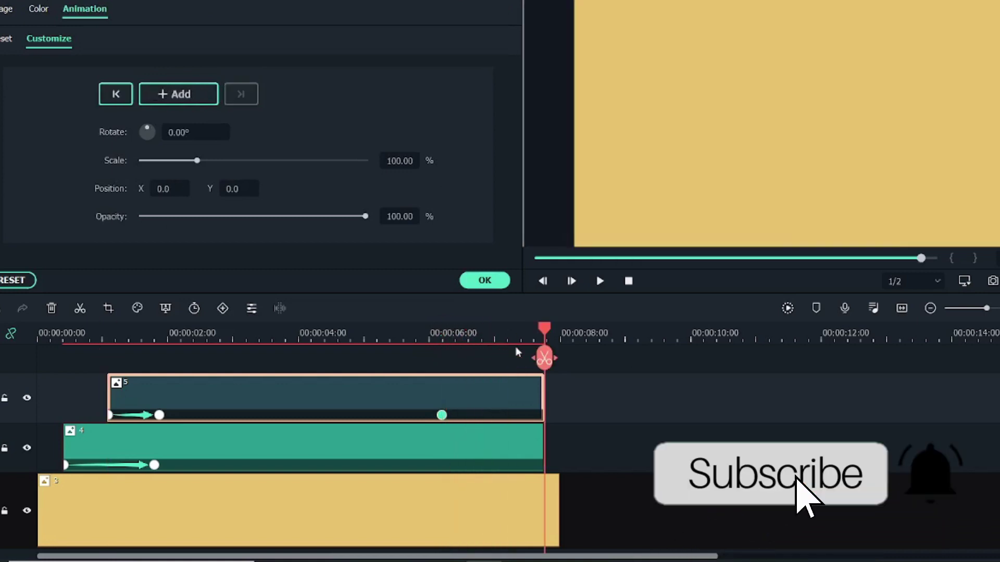
{"action": "key", "text": "Left"}
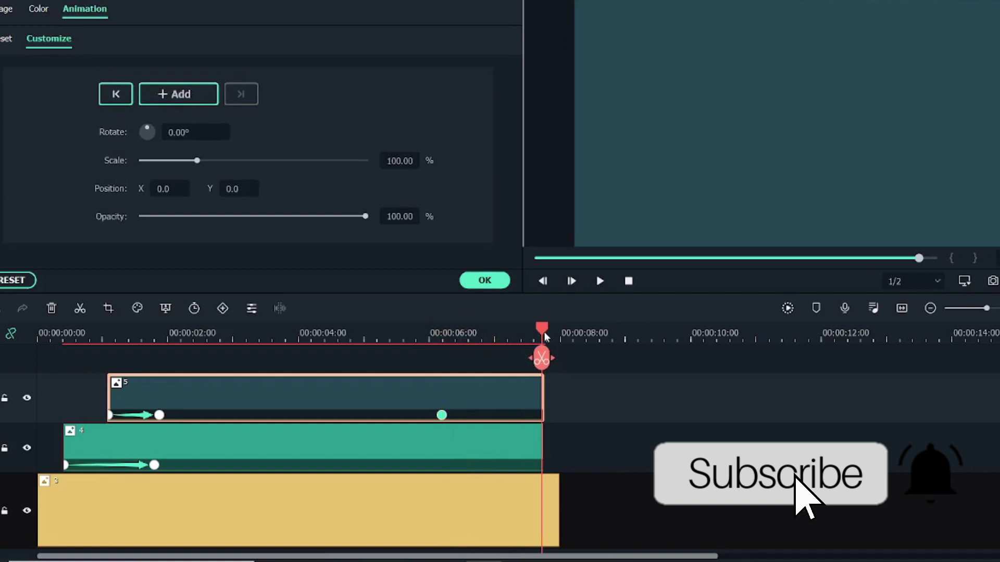
{"action": "left_click_drag", "start_coordinate": [737, 155], "coordinate": [491, 137]}
{"action": "left_click_drag", "start_coordinate": [601, 131], "coordinate": [531, 135]}
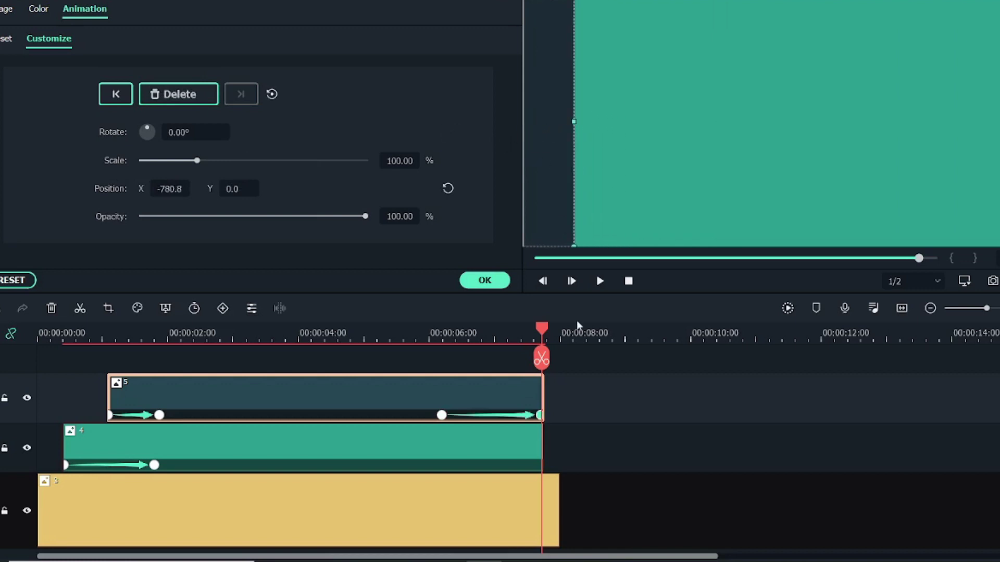
- Add a centred animation keyframe to clip 4 at about 6.8 seconds, partway through clip 5's slide-out
{"action": "left_click_drag", "start_coordinate": [541, 334], "coordinate": [502, 349]}
{"action": "left_click", "coordinate": [498, 445]}
{"action": "scroll", "coordinate": [498, 445], "scroll_direction": "up", "scroll_amount": 2}
{"action": "key", "text": "Left"}
{"action": "key", "text": "Left"}
{"action": "key", "text": "Left"}
{"action": "key", "text": "Left"}
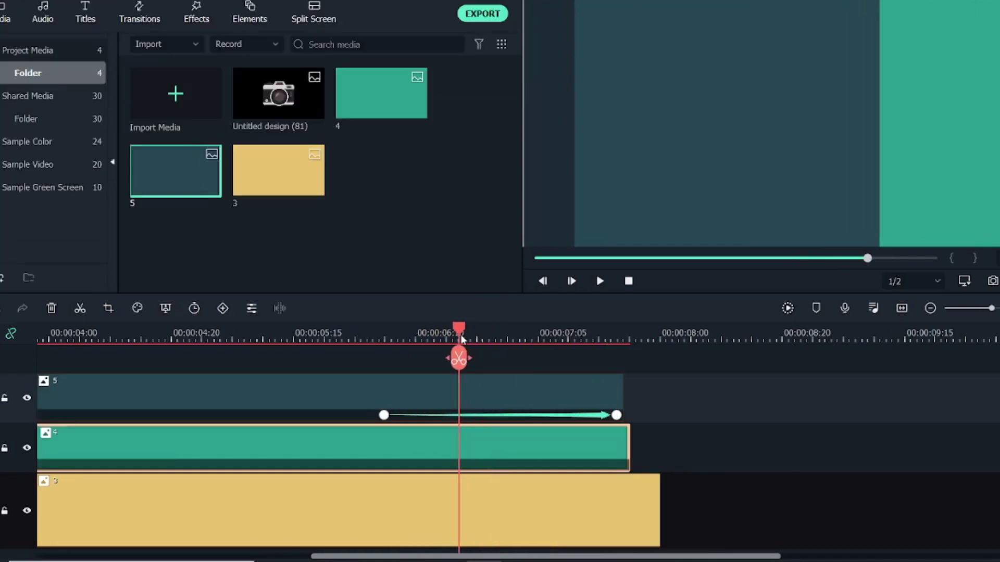
{"action": "left_click_drag", "start_coordinate": [454, 334], "coordinate": [487, 357]}
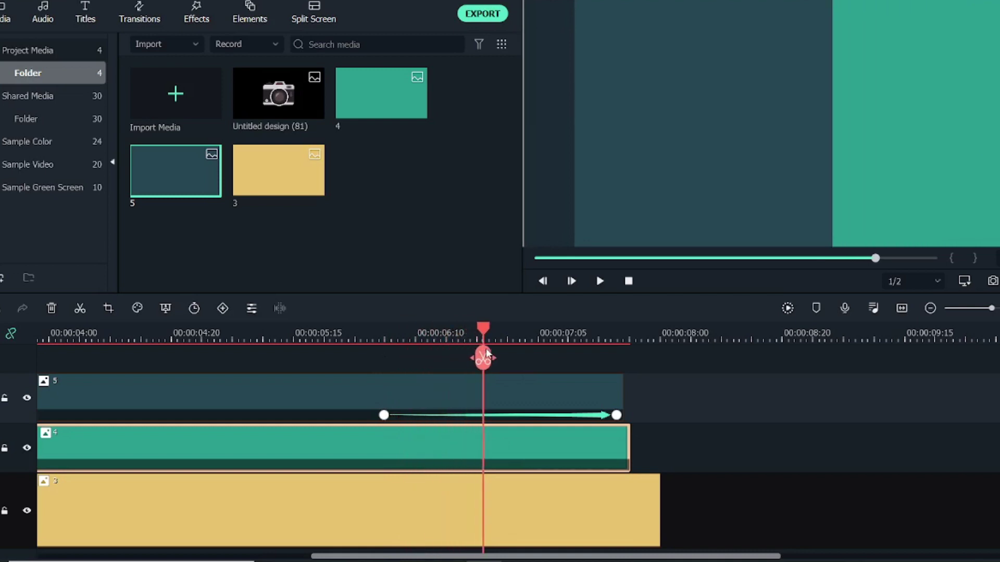
{"action": "double_click", "coordinate": [511, 452]}
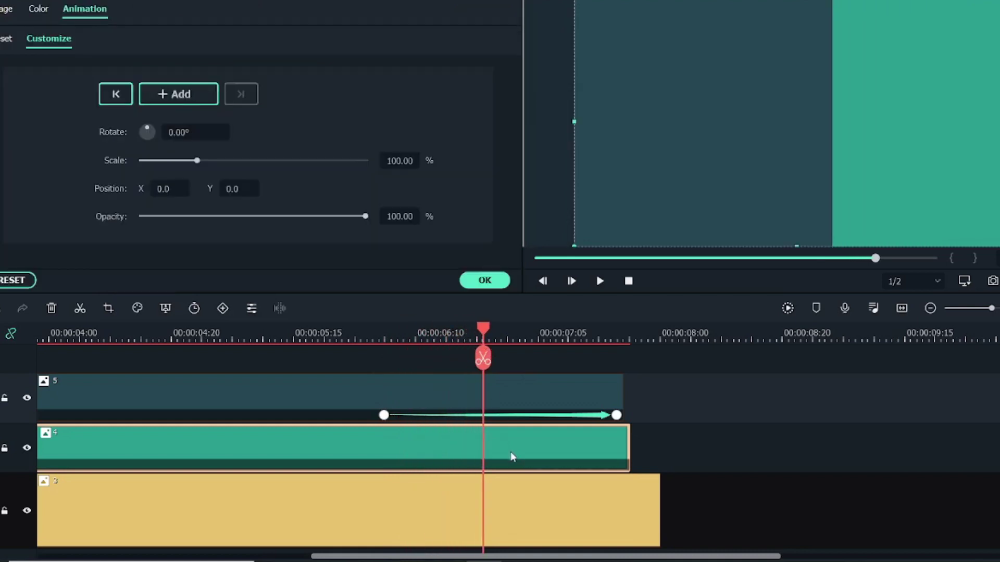
{"action": "left_click", "coordinate": [178, 97]}
- Animate clip 4 sliding out to the left with an end keyframe at about 7.7 seconds, X -780.8, Y 0.0, and apply it
{"action": "left_click_drag", "start_coordinate": [497, 329], "coordinate": [562, 329]}
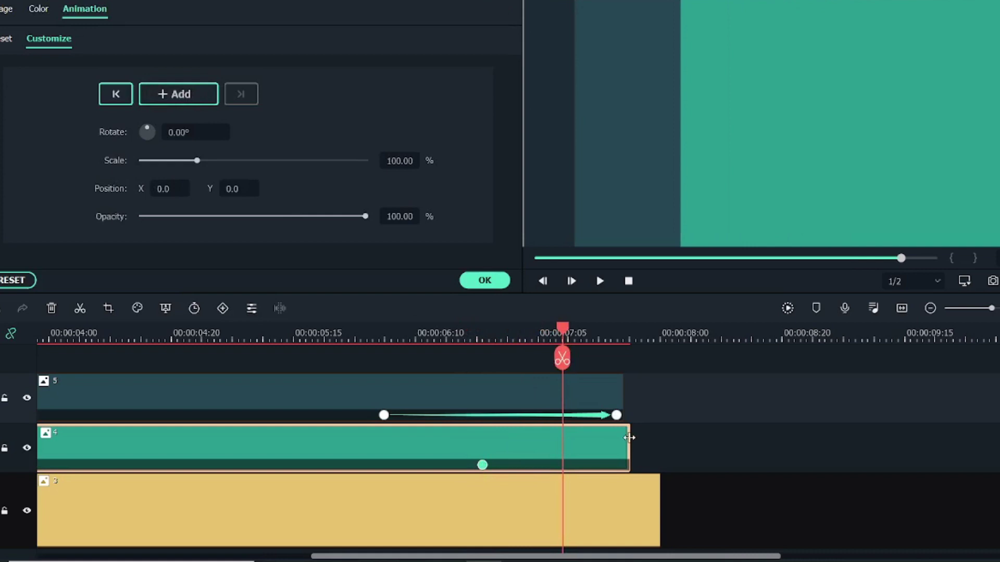
{"action": "left_click", "coordinate": [627, 393]}
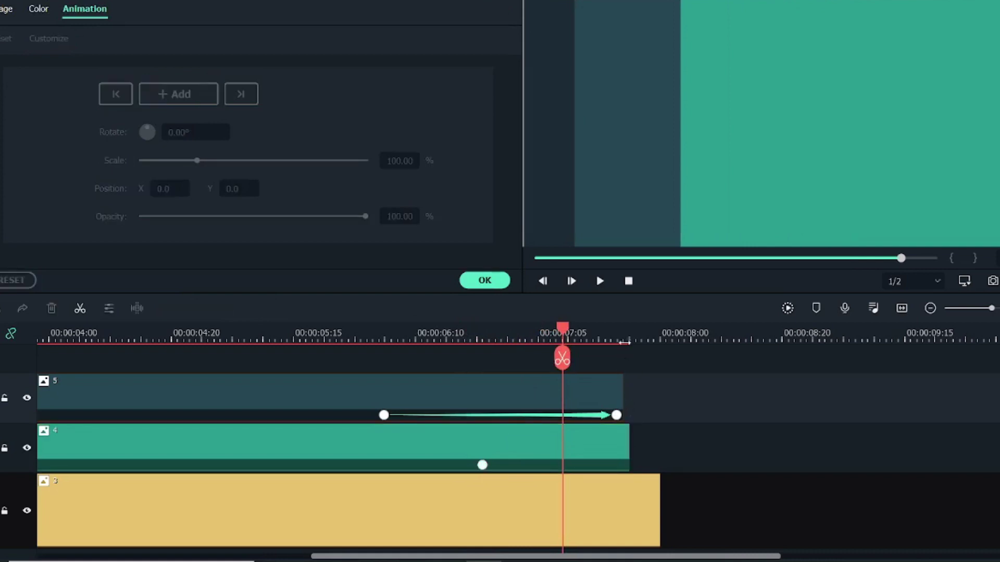
{"action": "left_click", "coordinate": [620, 449]}
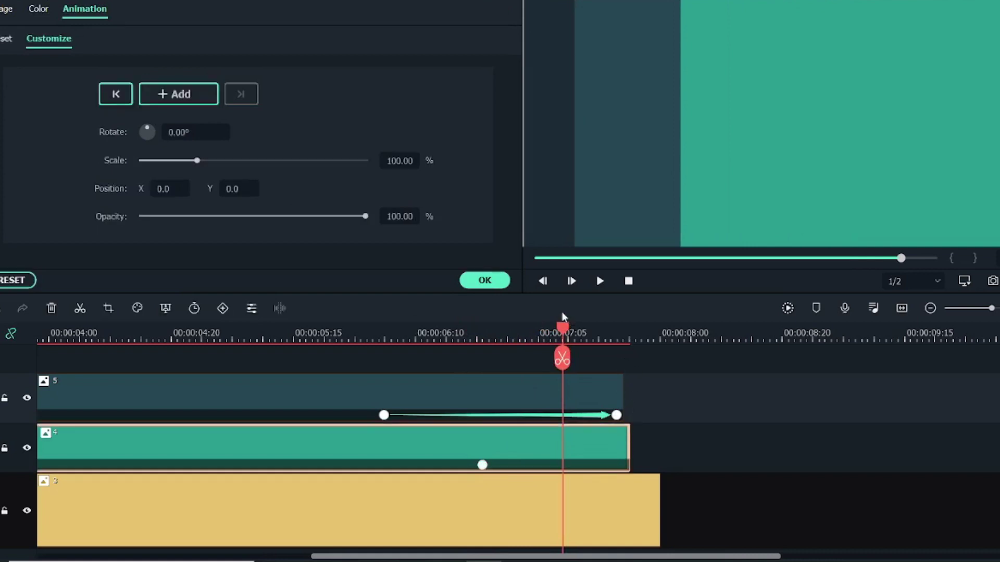
{"action": "left_click_drag", "start_coordinate": [566, 334], "coordinate": [628, 336]}
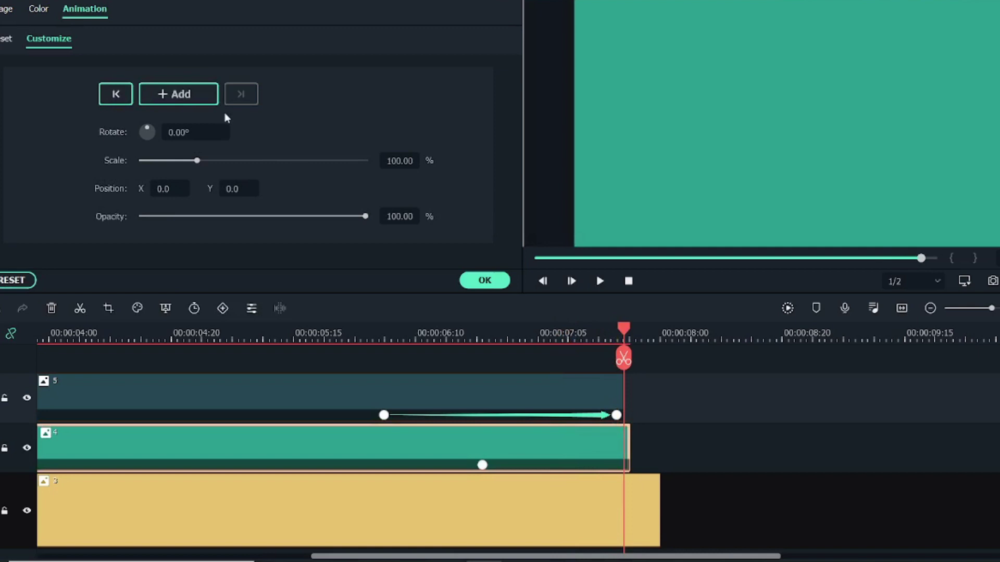
{"action": "left_click", "coordinate": [687, 182]}
{"action": "left_click_drag", "start_coordinate": [830, 172], "coordinate": [500, 183]}
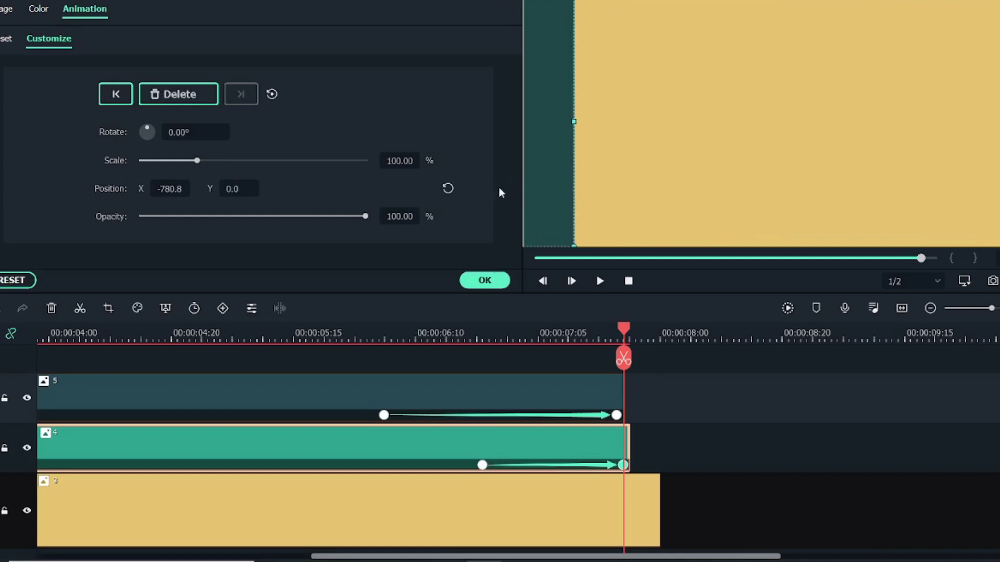
{"action": "left_click", "coordinate": [475, 282]}
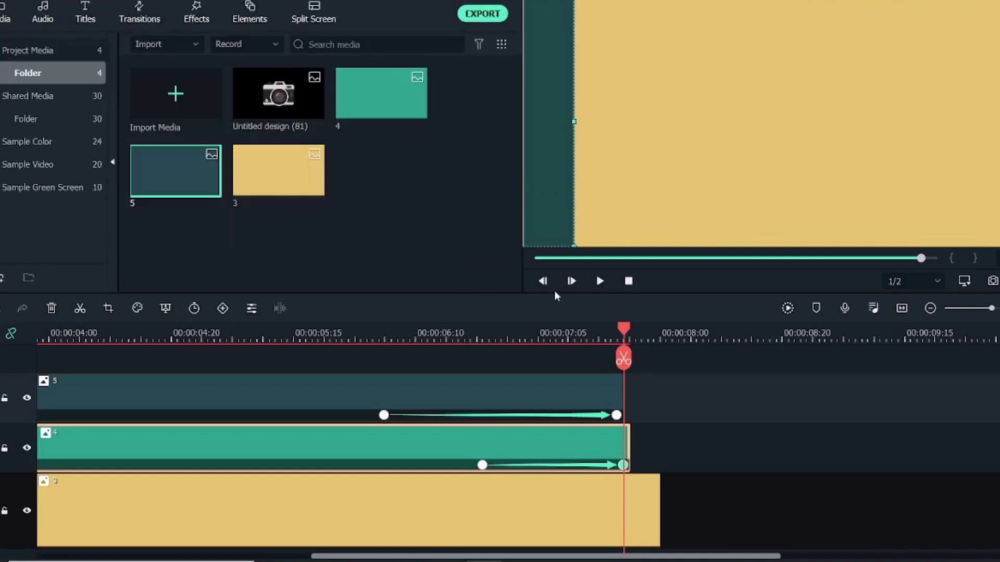
- Preview the staggered slide-outs of clips 5 and 4, and replay the animation from the beginning of the timeline
{"action": "left_click_drag", "start_coordinate": [627, 333], "coordinate": [428, 339]}
{"action": "left_click_drag", "start_coordinate": [430, 388], "coordinate": [635, 442]}
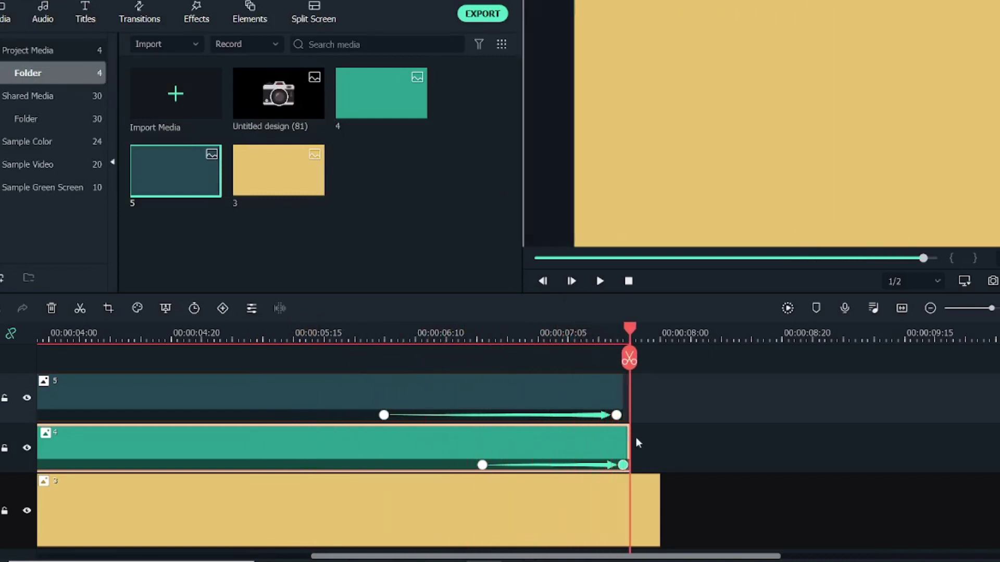
{"action": "scroll", "coordinate": [416, 354], "scroll_direction": "down", "scroll_amount": 3}
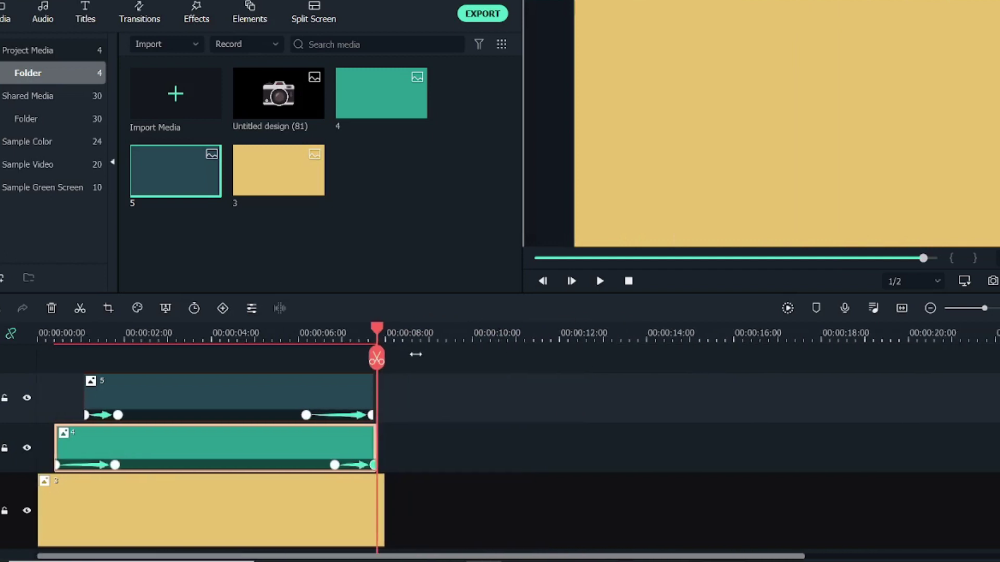
{"action": "left_click", "coordinate": [52, 339]}
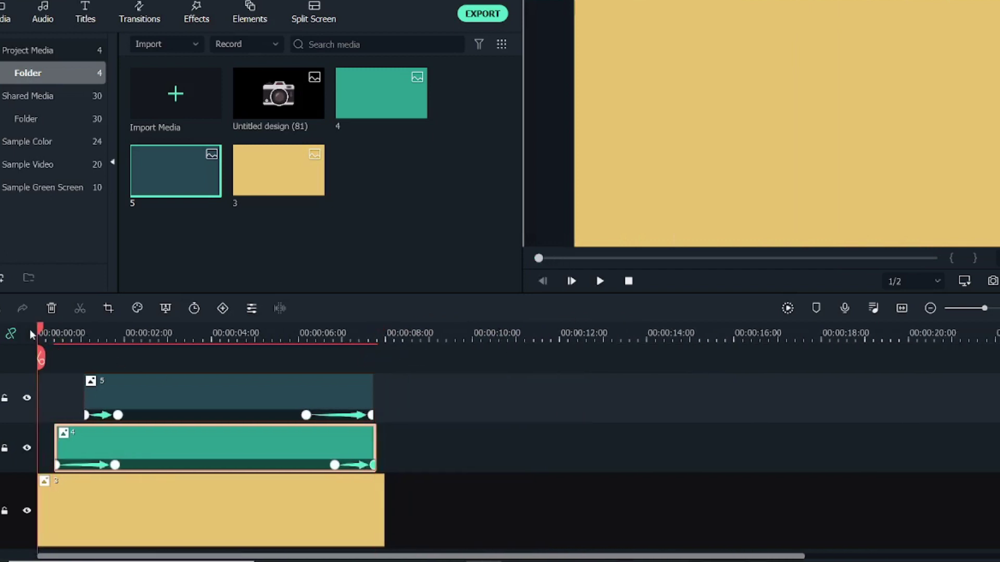
{"action": "left_click_drag", "start_coordinate": [52, 339], "coordinate": [202, 401]}
{"action": "scroll", "coordinate": [217, 458], "scroll_direction": "up", "scroll_amount": 1}
{"action": "scroll", "coordinate": [234, 458], "scroll_direction": "down", "scroll_amount": 2}
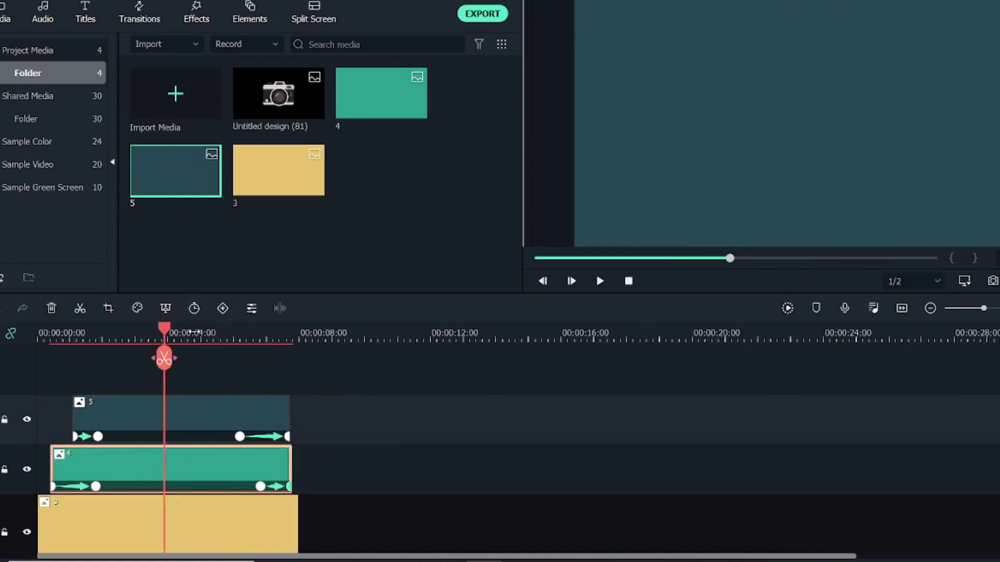
{"action": "scroll", "coordinate": [208, 326], "scroll_direction": "down", "scroll_amount": 1}
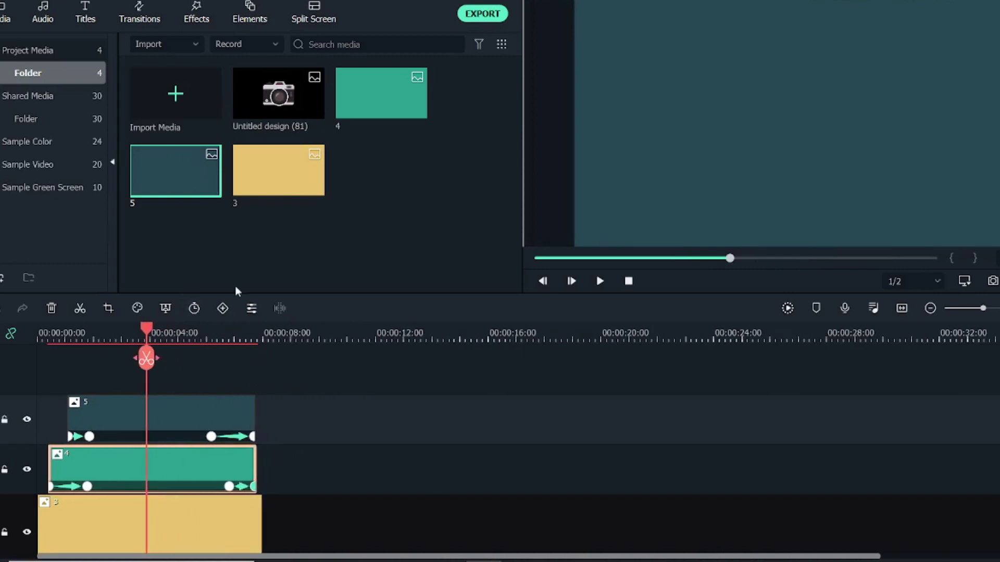
- Browse the Linear category in the transitions library through to its last entries
{"action": "left_click", "coordinate": [140, 18]}
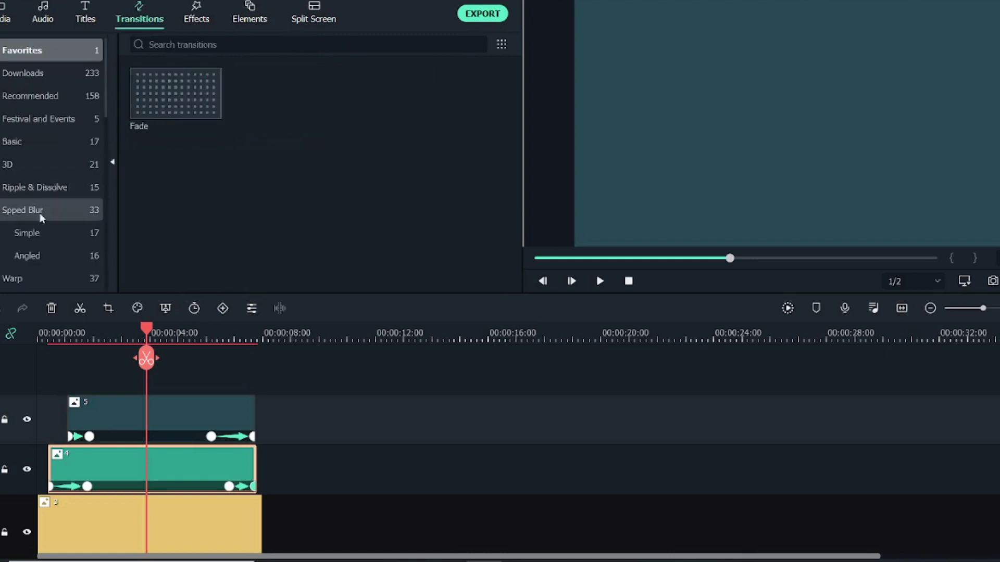
{"action": "scroll", "coordinate": [43, 222], "scroll_direction": "down", "scroll_amount": 3}
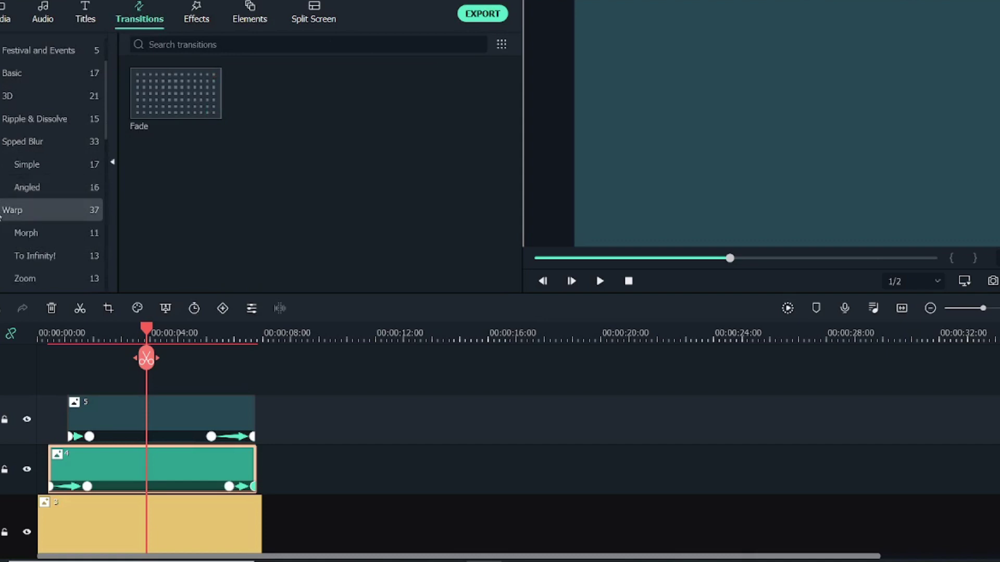
{"action": "left_click", "coordinate": [44, 214]}
{"action": "left_click", "coordinate": [10, 141]}
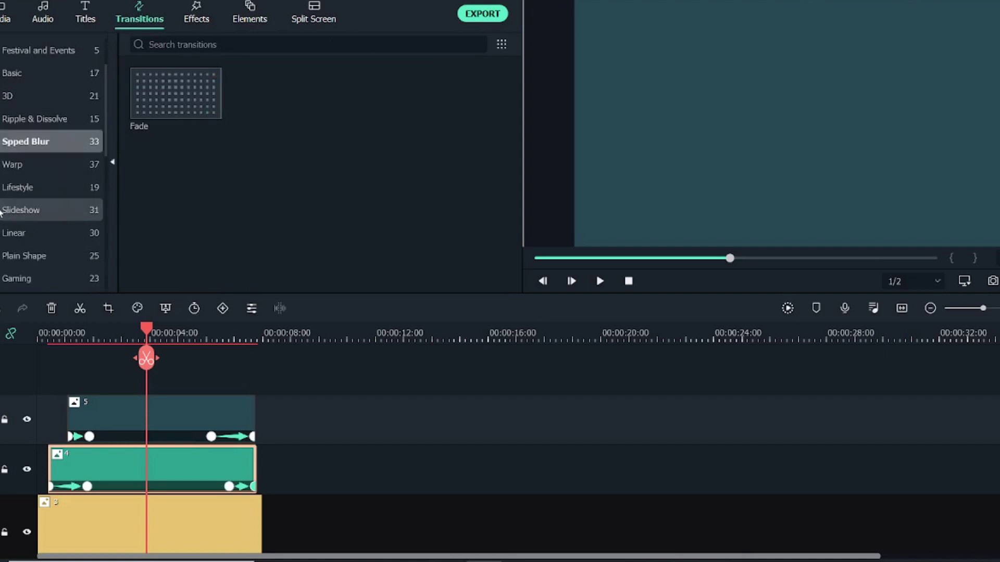
{"action": "left_click", "coordinate": [31, 232]}
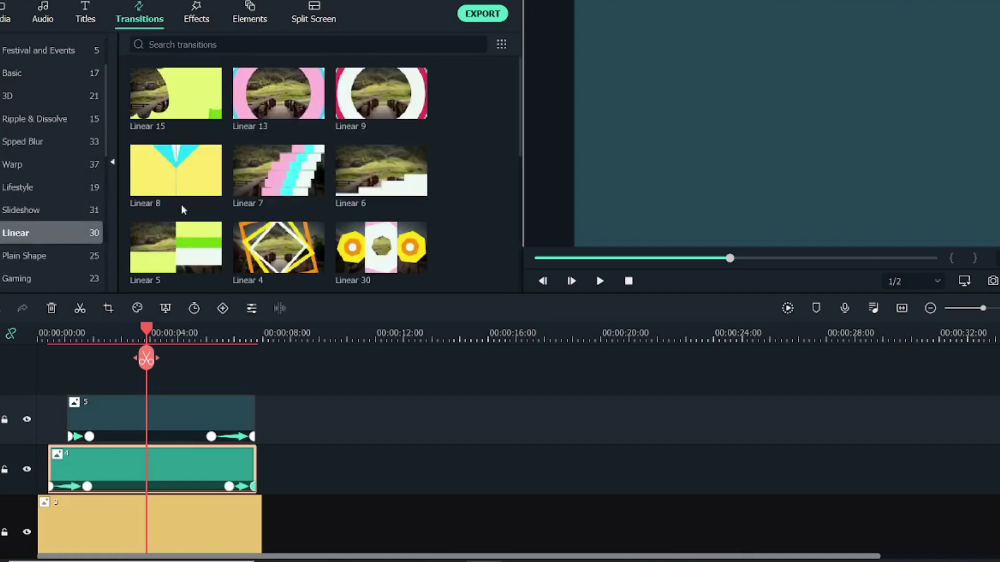
{"action": "scroll", "coordinate": [327, 170], "scroll_direction": "down", "scroll_amount": 10}
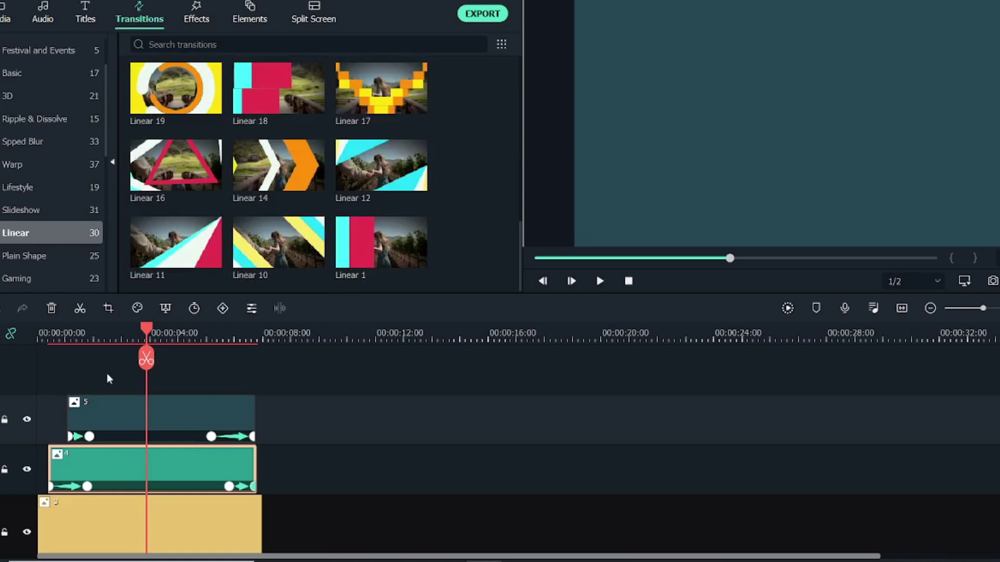
- Place the camera image on a track above clip 5 at about 2.1 seconds and trim its end to about 6.1 seconds
{"action": "left_click_drag", "start_coordinate": [149, 333], "coordinate": [97, 360]}
{"action": "scroll", "coordinate": [172, 235], "scroll_direction": "up", "scroll_amount": 3}
{"action": "left_click", "coordinate": [6, 18]}
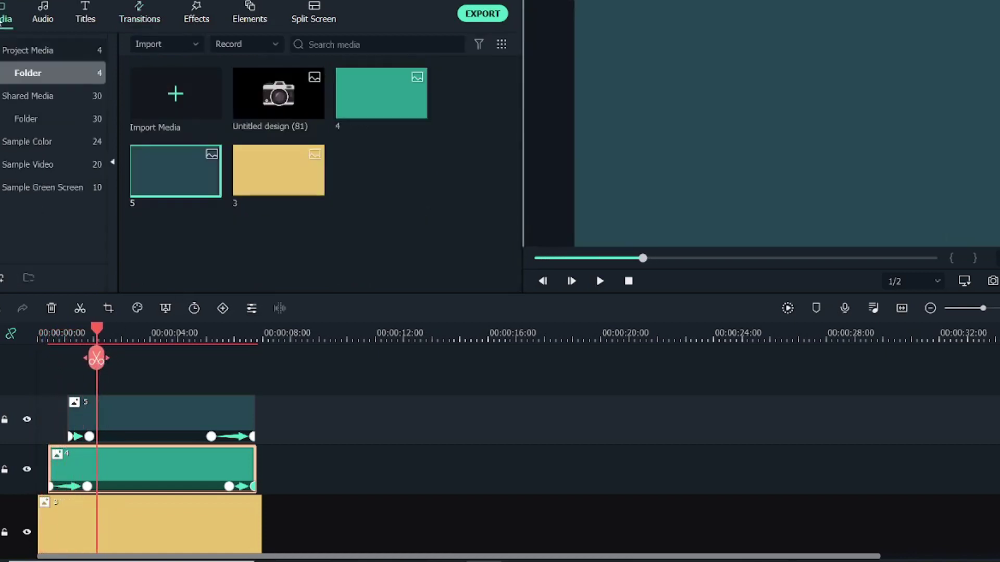
{"action": "left_click_drag", "start_coordinate": [271, 112], "coordinate": [89, 379]}
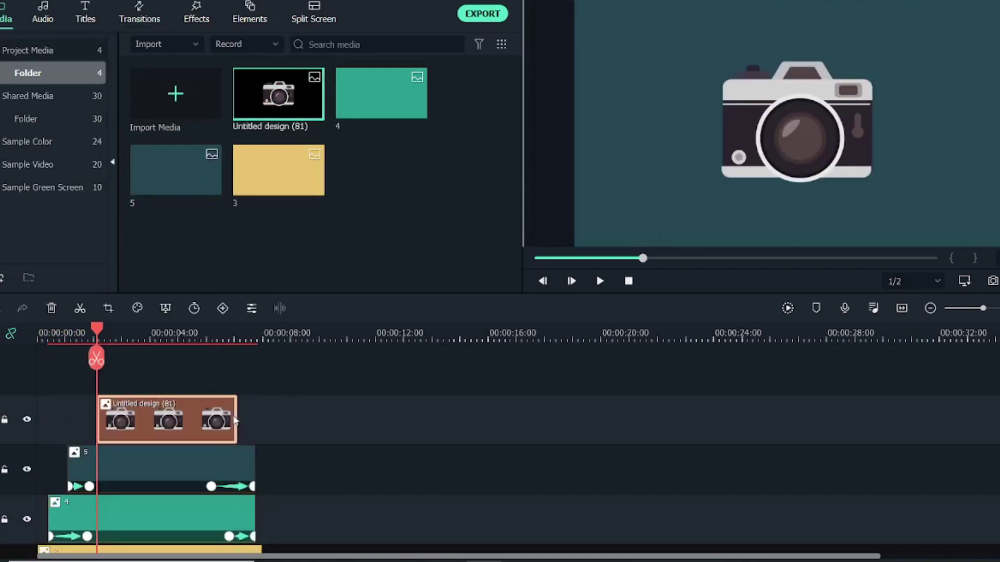
{"action": "left_click_drag", "start_coordinate": [237, 418], "coordinate": [209, 418]}
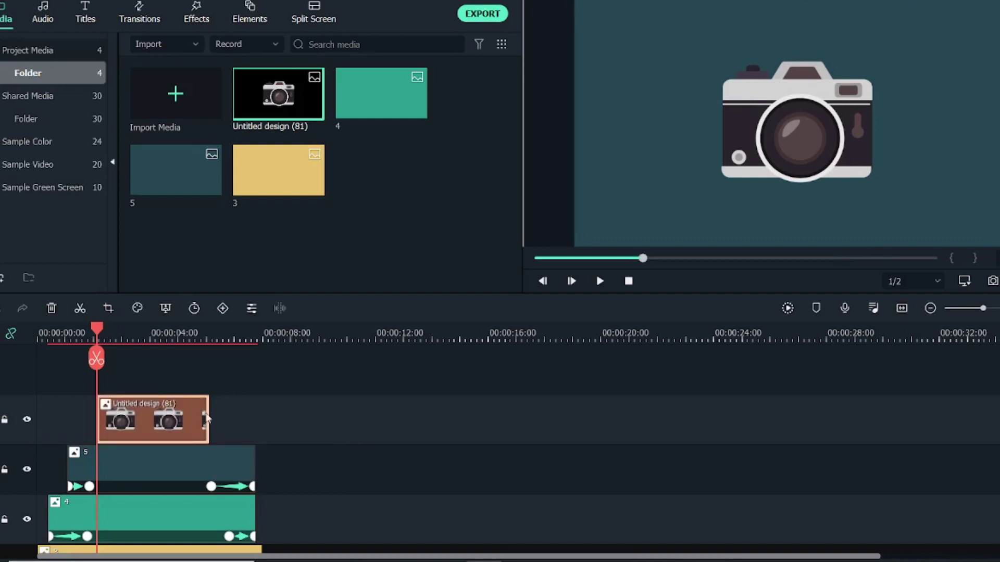
- Scale the camera image down to about half its original size and centre it in the frame
{"action": "left_click", "coordinate": [755, 141]}
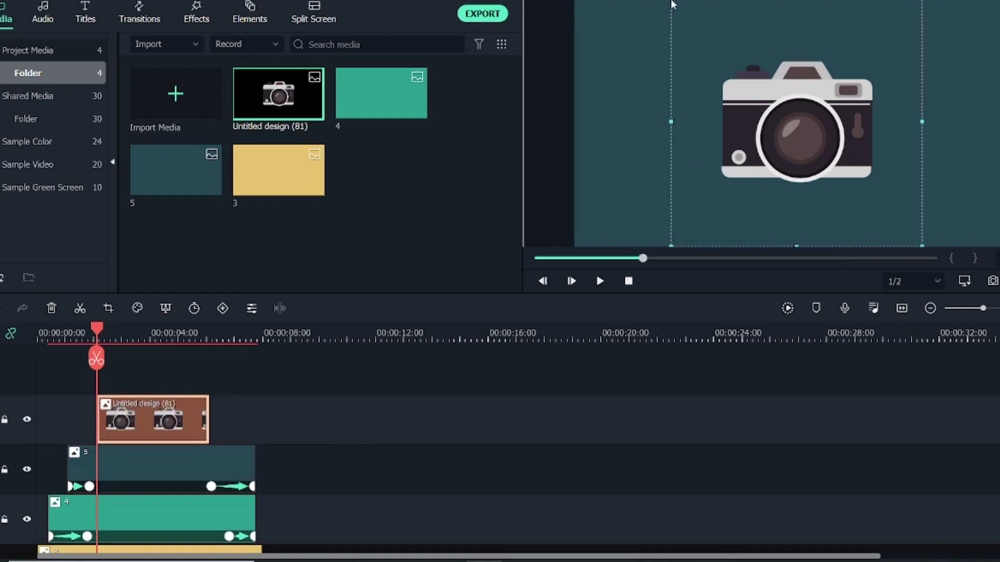
{"action": "left_click_drag", "start_coordinate": [673, 3], "coordinate": [760, 82]}
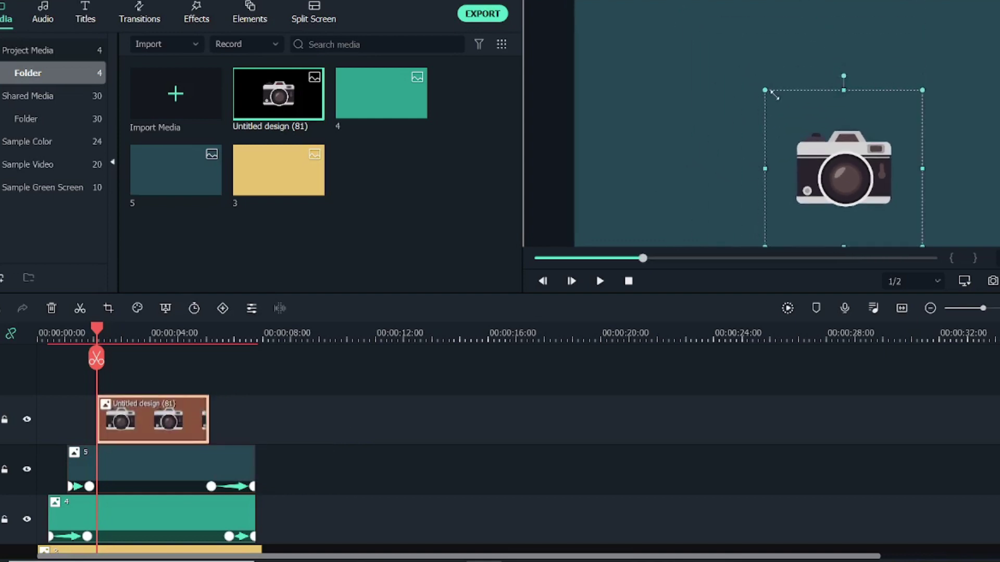
{"action": "left_click_drag", "start_coordinate": [831, 159], "coordinate": [801, 135]}
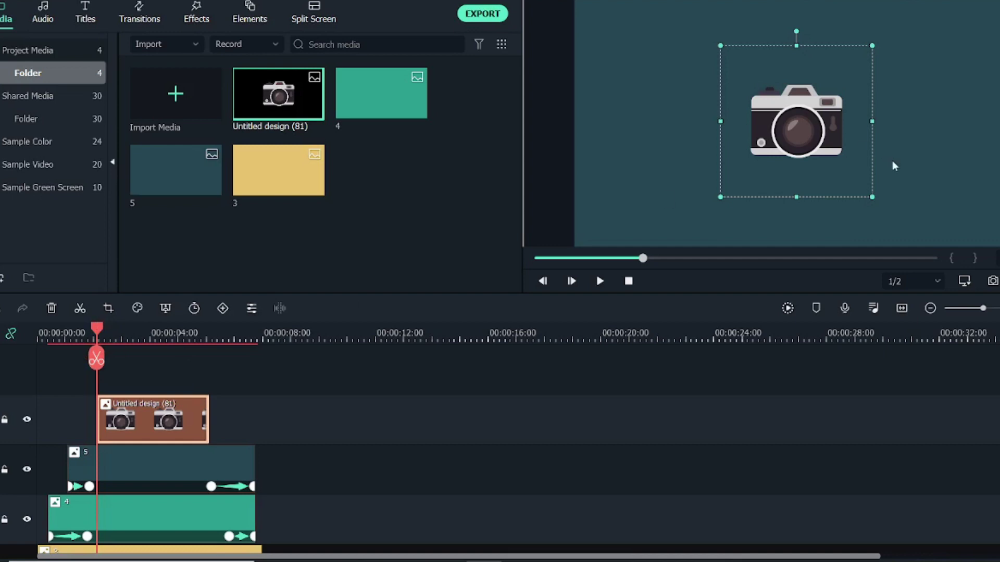
{"action": "left_click_drag", "start_coordinate": [867, 198], "coordinate": [849, 173]}
{"action": "left_click_drag", "start_coordinate": [822, 125], "coordinate": [834, 136]}
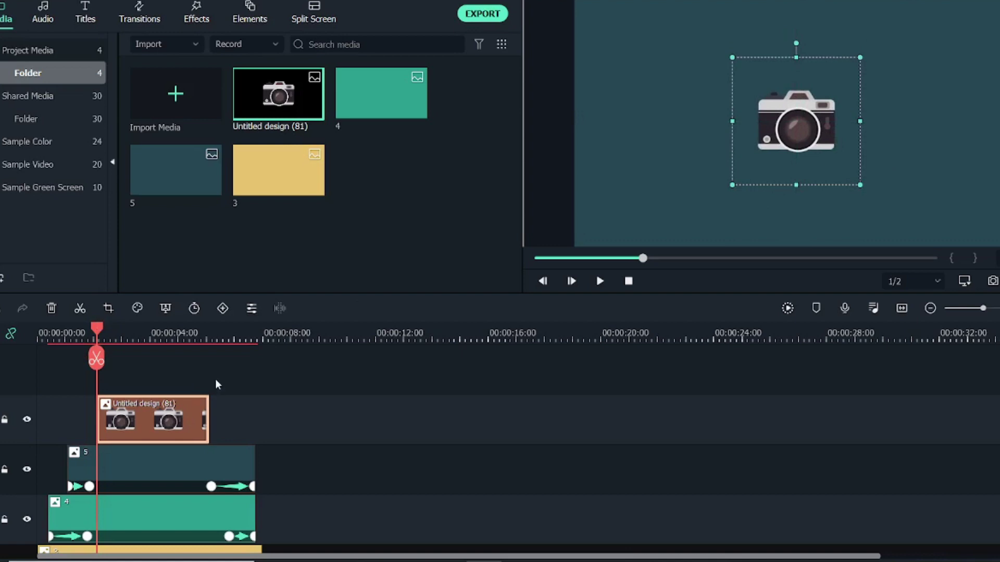
- Add an animation keyframe at the camera clip's start with its opacity set to 0%
{"action": "double_click", "coordinate": [134, 420]}
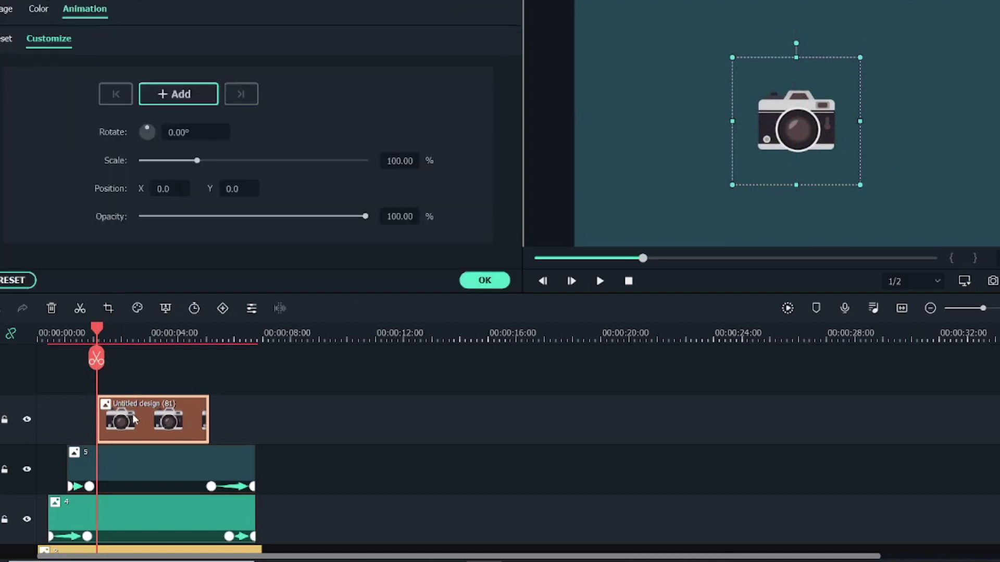
{"action": "left_click", "coordinate": [406, 218]}
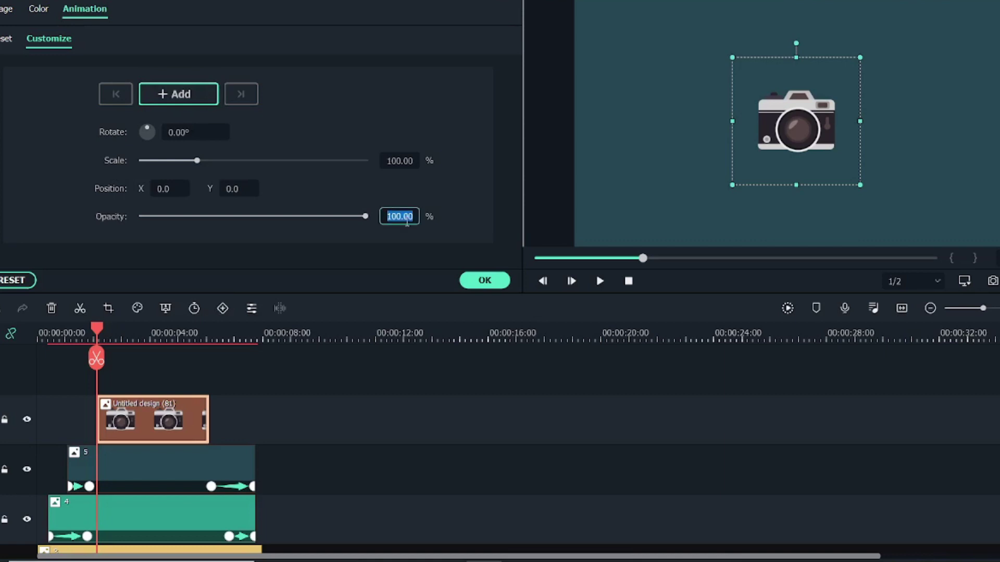
{"action": "type", "text": "0"}
{"action": "left_click", "coordinate": [179, 99]}
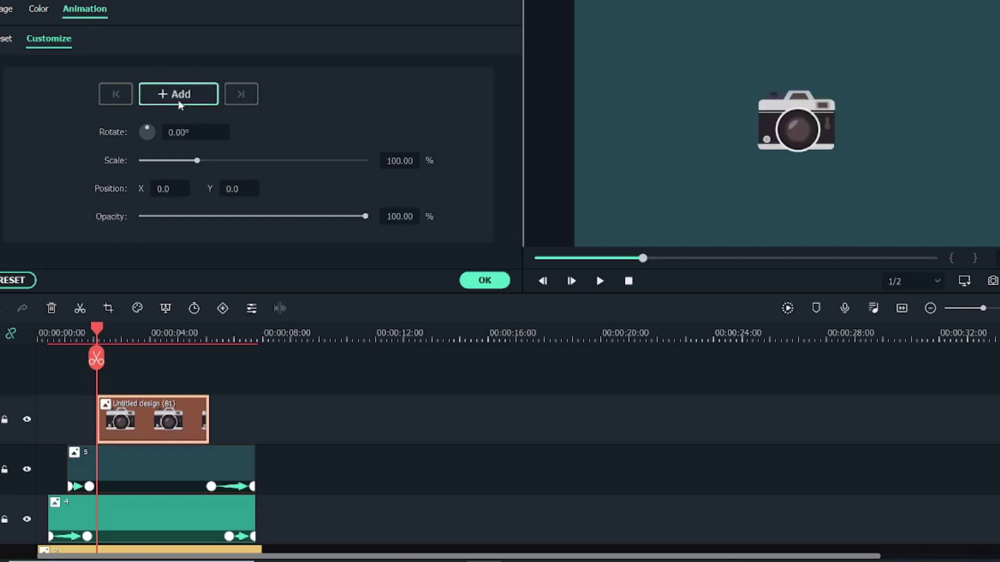
{"action": "left_click", "coordinate": [207, 100]}
{"action": "left_click_drag", "start_coordinate": [411, 220], "coordinate": [407, 220]}
{"action": "left_click", "coordinate": [404, 212]}
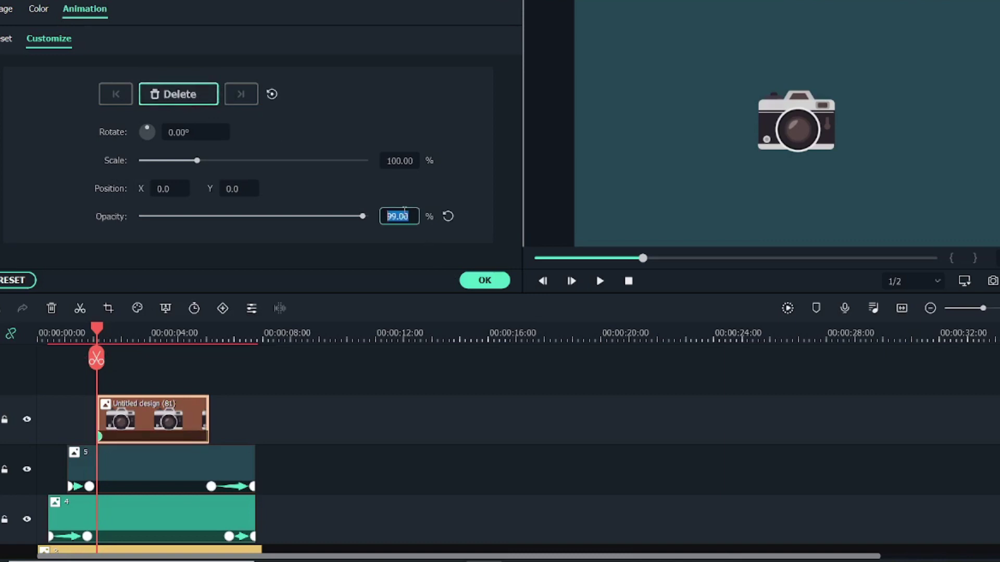
{"action": "type", "text": "0"}
{"action": "key", "text": "Return"}
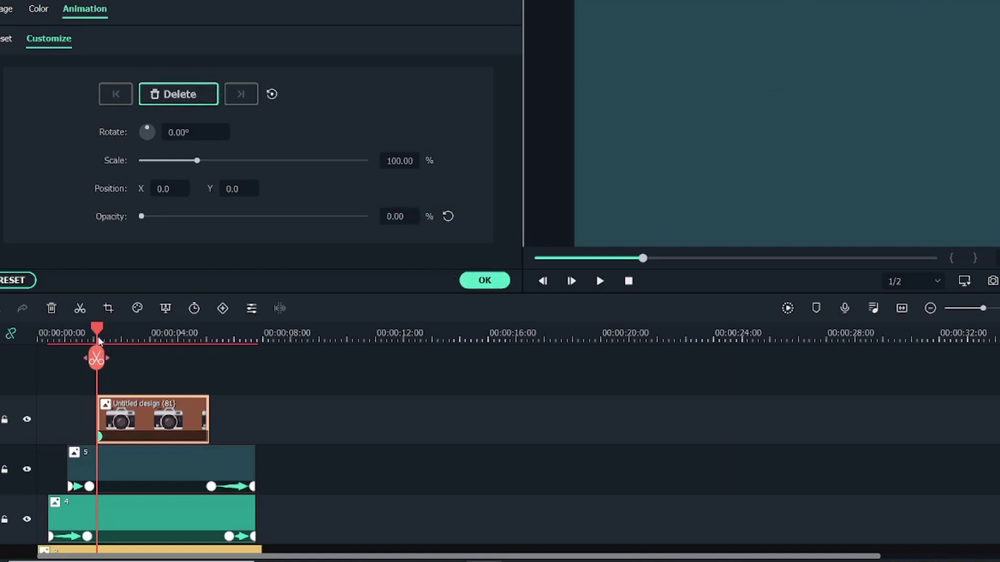
- Add a camera keyframe at about 2.9 seconds with position X 112.1, Y -1.0 and opacity 100%, and apply the animation
{"action": "left_click_drag", "start_coordinate": [101, 334], "coordinate": [120, 331]}
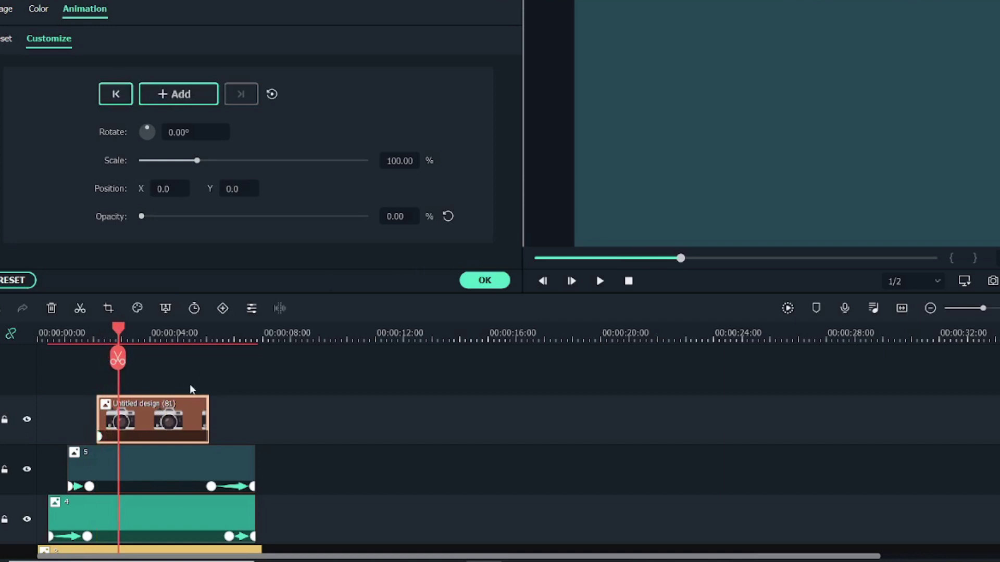
{"action": "left_click_drag", "start_coordinate": [788, 127], "coordinate": [849, 129]}
{"action": "left_click", "coordinate": [405, 216]}
{"action": "type", "text": "1"}
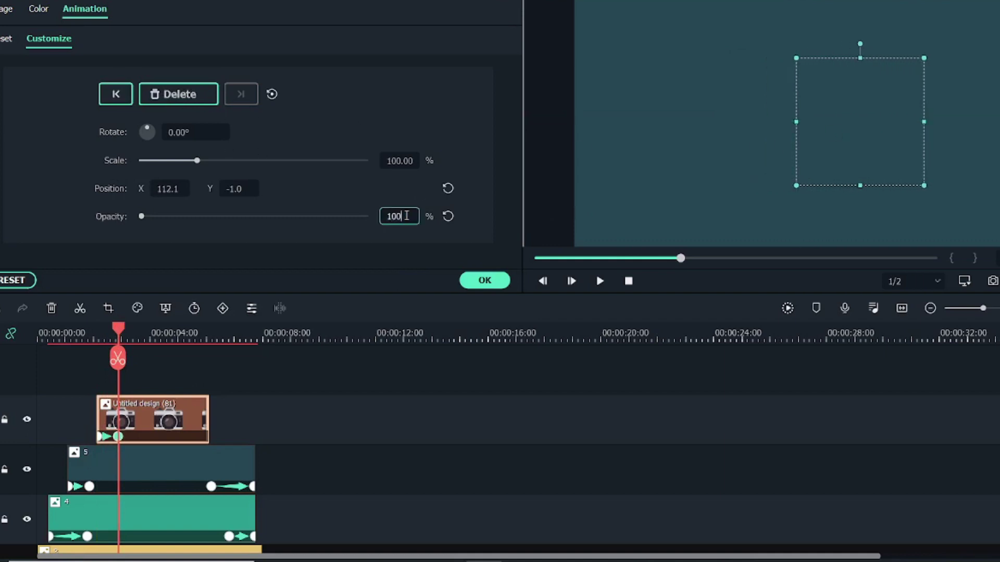
{"action": "left_click", "coordinate": [488, 284]}
- Add a hold keyframe to the camera clip at about 5.3 seconds
{"action": "left_click", "coordinate": [112, 332]}
{"action": "left_click_drag", "start_coordinate": [109, 333], "coordinate": [187, 340]}
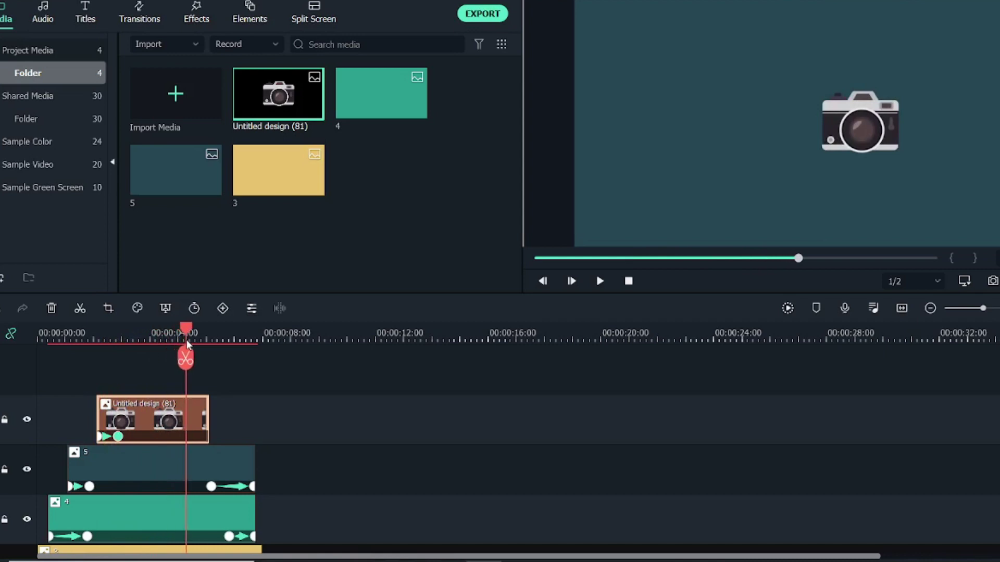
{"action": "double_click", "coordinate": [196, 415]}
{"action": "left_click", "coordinate": [173, 101]}
- Add a keyframe at the camera clip's end with position X 1.0, Y 0.0 and opacity 0%, and apply the animation
{"action": "left_click_drag", "start_coordinate": [186, 329], "coordinate": [206, 331]}
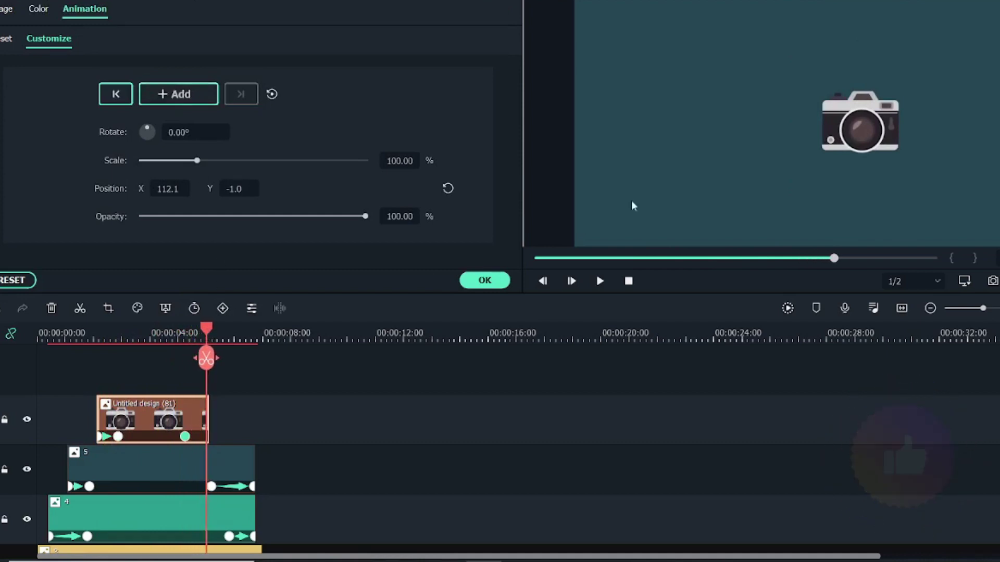
{"action": "left_click_drag", "start_coordinate": [850, 126], "coordinate": [805, 128]}
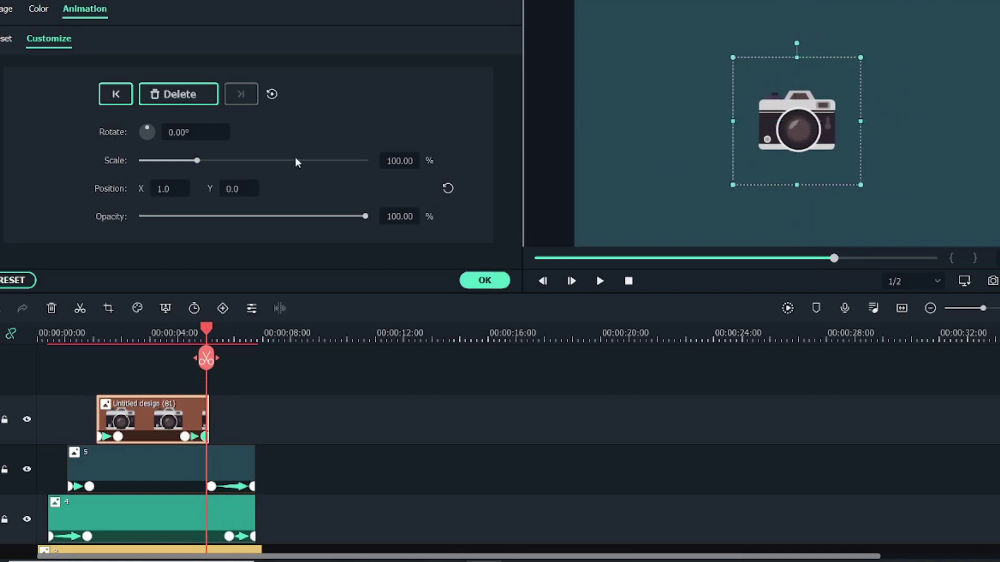
{"action": "left_click", "coordinate": [399, 217]}
{"action": "type", "text": "0"}
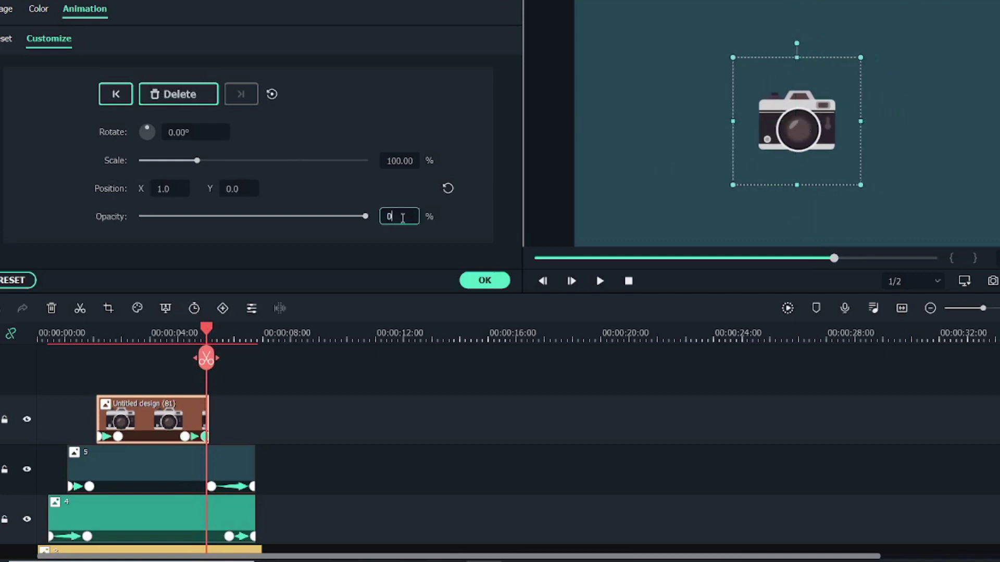
{"action": "left_click", "coordinate": [484, 280]}
- Place the Title 41 template on the track above the camera image, starting at about 2.8 seconds
{"action": "left_click", "coordinate": [97, 339]}
{"action": "mouse_move", "coordinate": [96, 339]}
{"action": "left_mouse_down"}
{"action": "mouse_move", "coordinate": [40, 336]}
{"action": "mouse_move", "coordinate": [77, 337]}
{"action": "left_mouse_up"}
{"action": "left_click_drag", "start_coordinate": [100, 339], "coordinate": [125, 363]}
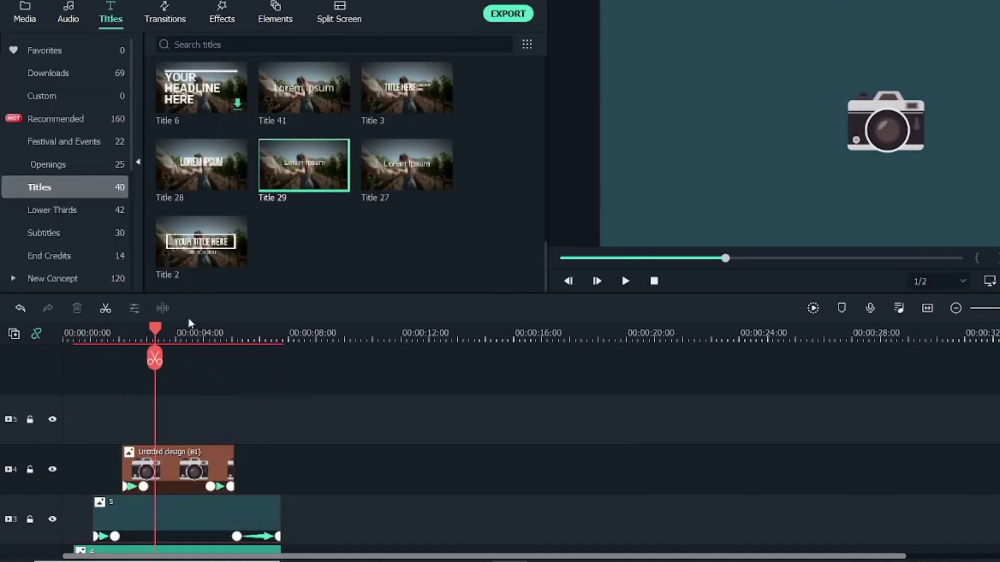
{"action": "mouse_move", "coordinate": [155, 329]}
{"action": "left_mouse_down"}
{"action": "mouse_move", "coordinate": [134, 329]}
{"action": "mouse_move", "coordinate": [152, 340]}
{"action": "left_mouse_up"}
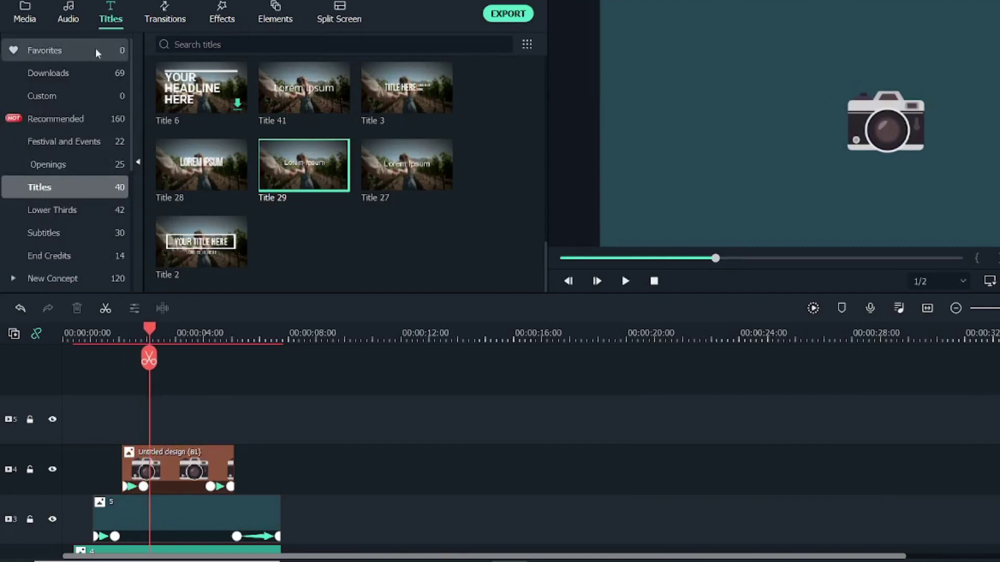
{"action": "left_click", "coordinate": [110, 13]}
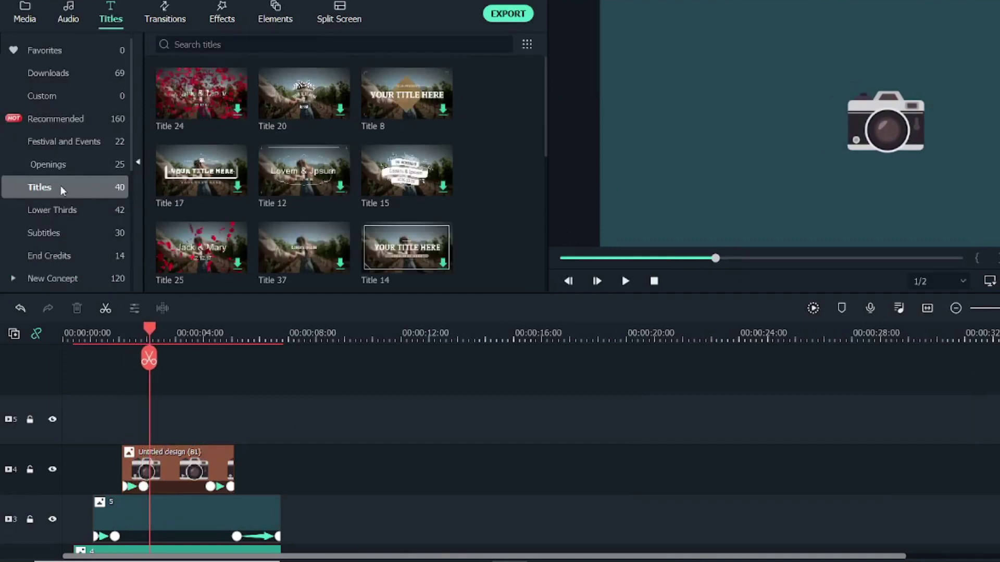
{"action": "scroll", "coordinate": [337, 238], "scroll_direction": "down", "scroll_amount": 3}
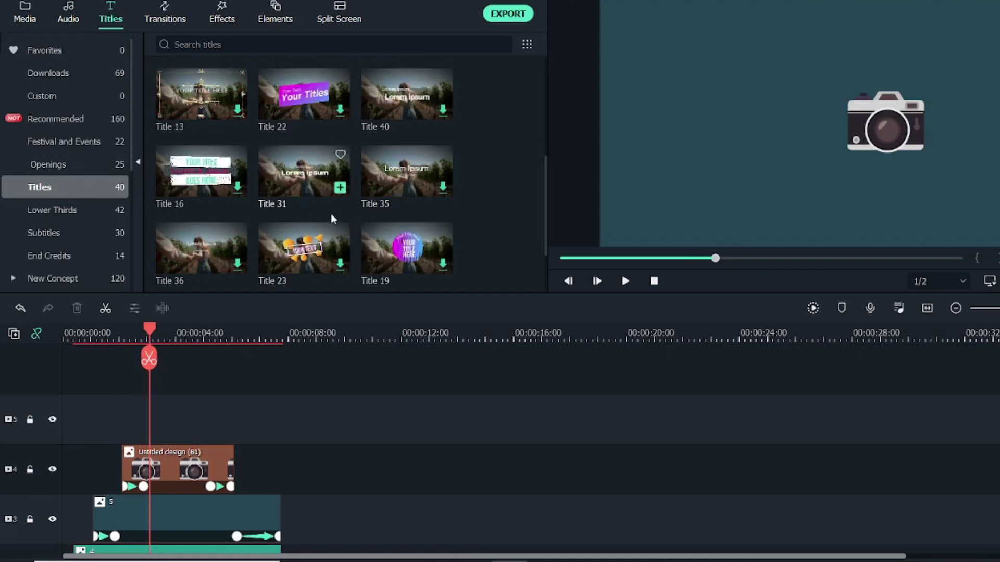
{"action": "scroll", "coordinate": [333, 218], "scroll_direction": "down", "scroll_amount": 8}
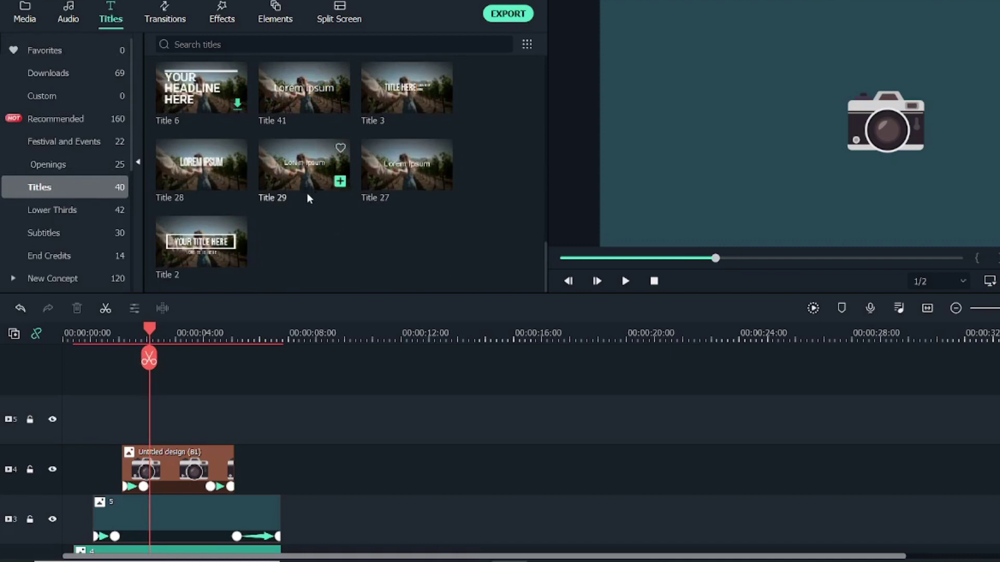
{"action": "left_click_drag", "start_coordinate": [323, 106], "coordinate": [172, 412]}
- Change the title text to Dream in the BebasNeueBold font and apply it
{"action": "double_click", "coordinate": [196, 412]}
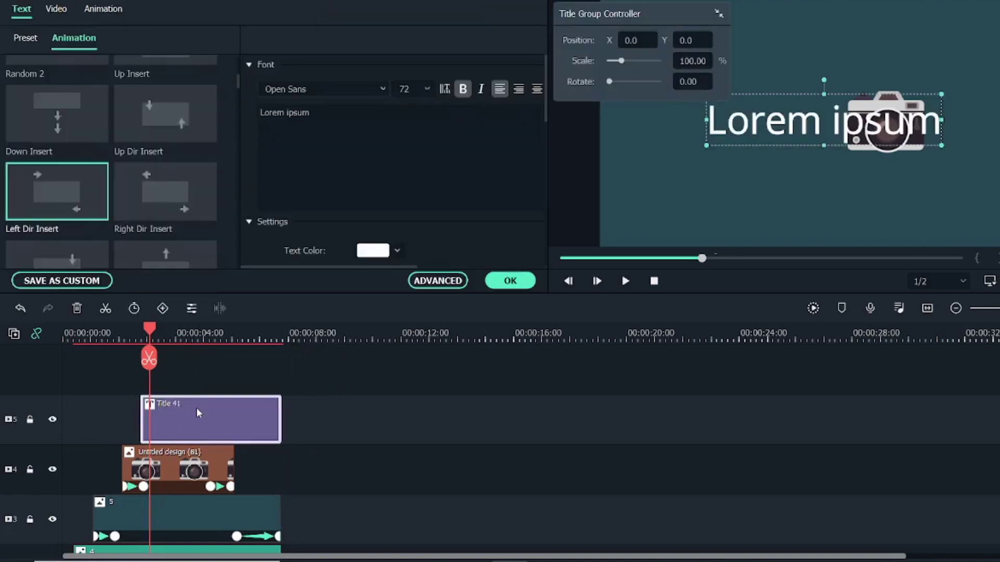
{"action": "left_click", "coordinate": [379, 125]}
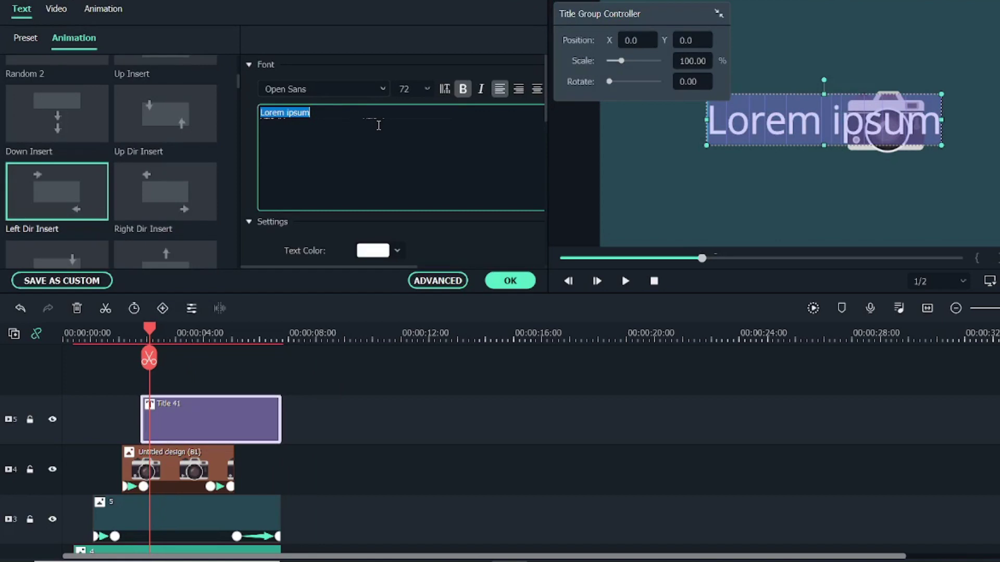
{"action": "type", "text": "Dream"}
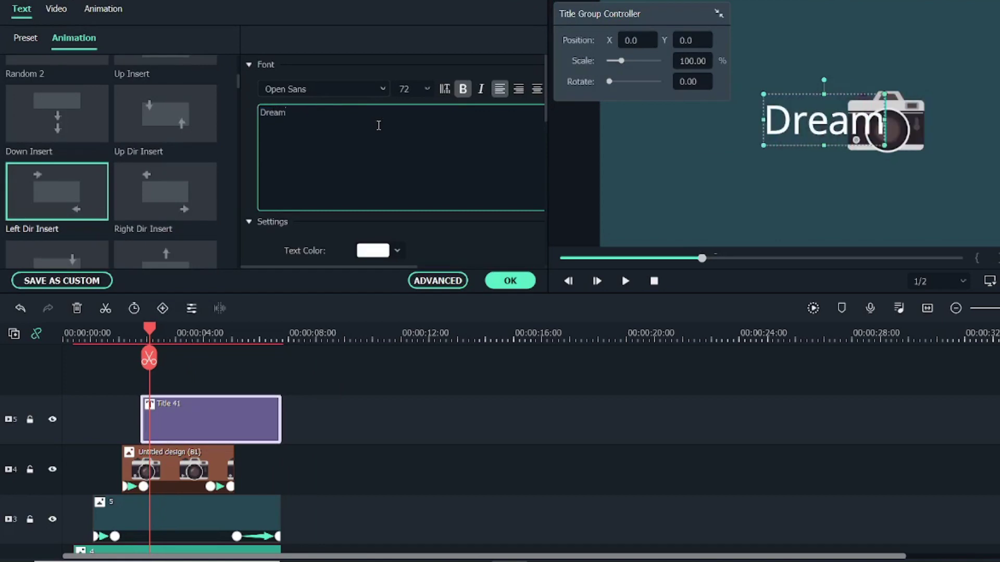
{"action": "left_click", "coordinate": [383, 89]}
{"action": "scroll", "coordinate": [349, 163], "scroll_direction": "down", "scroll_amount": 5}
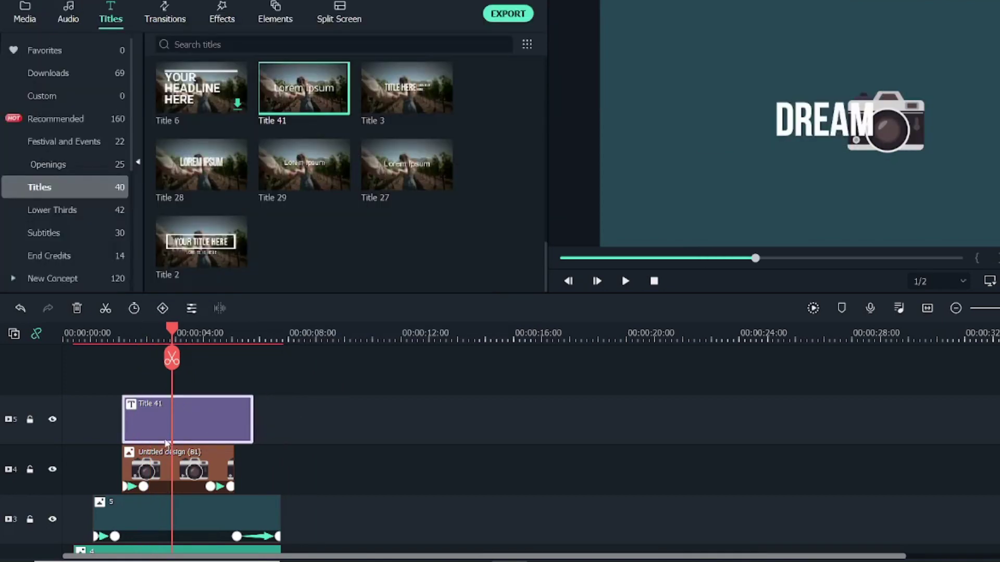
- Move the title clip to start at about 3.1 seconds, and shrink the Dream text and place it just left of the camera
{"action": "left_click_drag", "start_coordinate": [166, 443], "coordinate": [179, 427]}
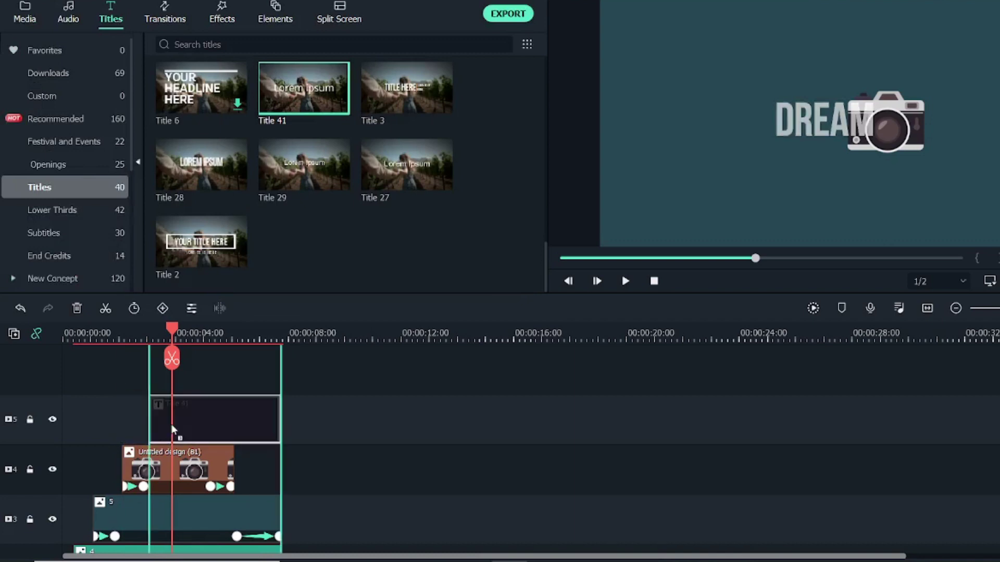
{"action": "double_click", "coordinate": [254, 431]}
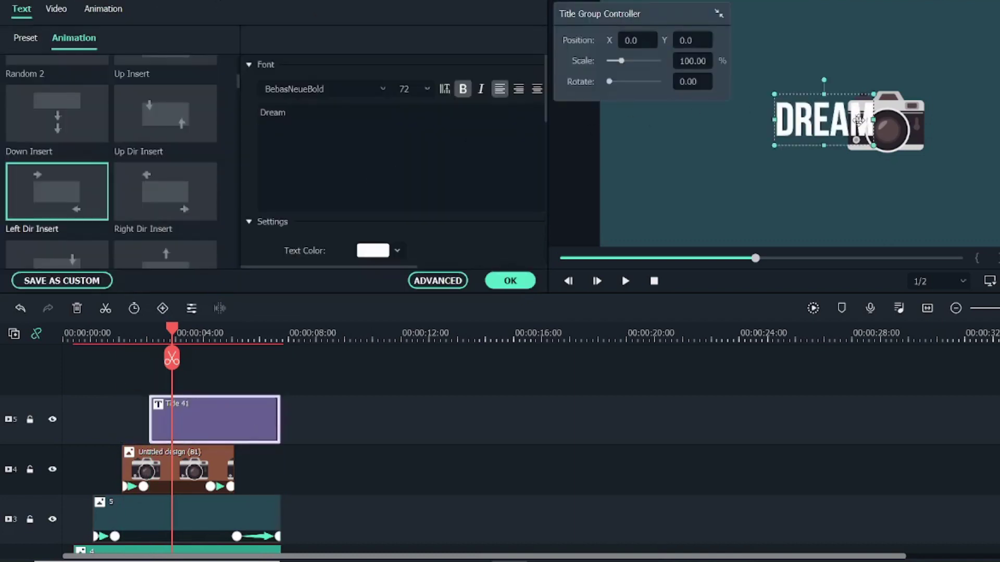
{"action": "left_click_drag", "start_coordinate": [871, 141], "coordinate": [806, 114]}
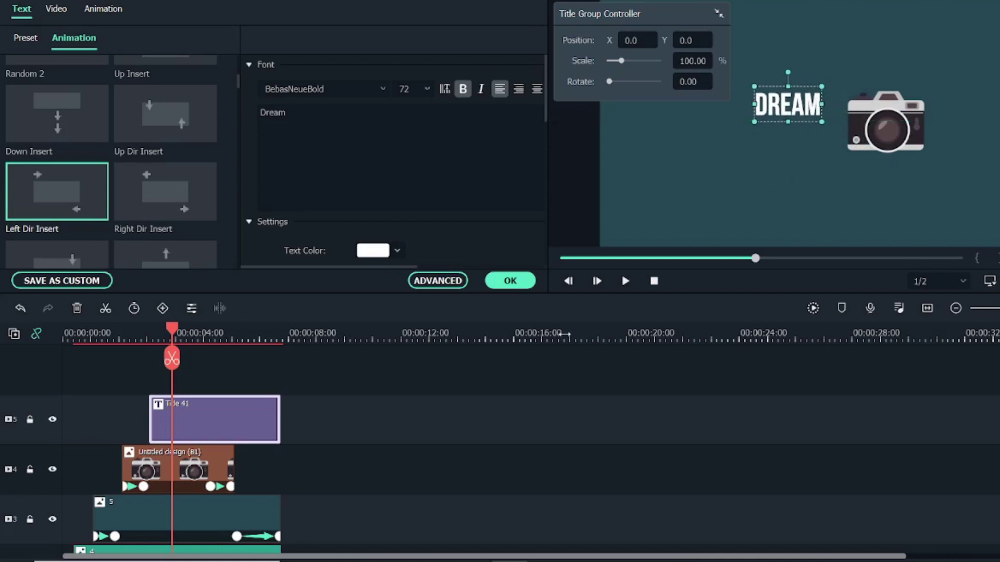
- In the advanced text editor, apply the Left Dir Insert animation to Dream with its entrance lasting about 0.9 seconds and its exit starting at about 3.8 seconds
{"action": "left_click", "coordinate": [449, 283]}
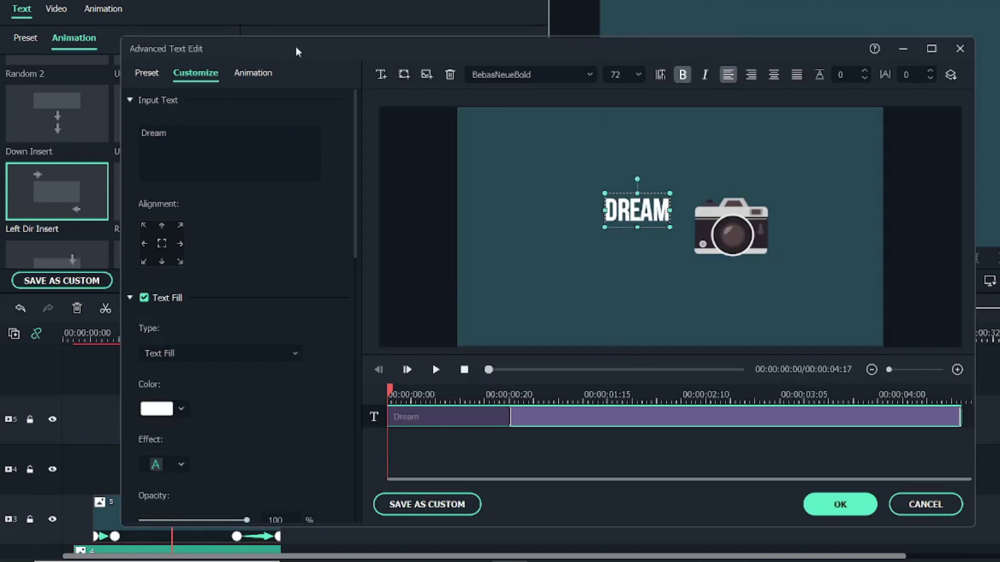
{"action": "left_click_drag", "start_coordinate": [298, 46], "coordinate": [267, 38]}
{"action": "left_click", "coordinate": [232, 65]}
{"action": "mouse_move", "coordinate": [148, 356]}
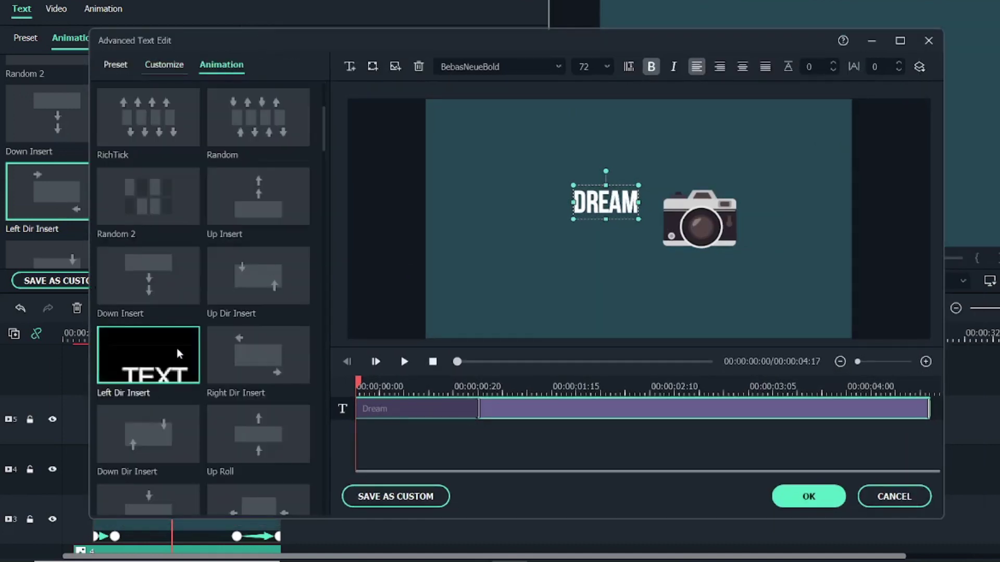
{"action": "left_click", "coordinate": [148, 357]}
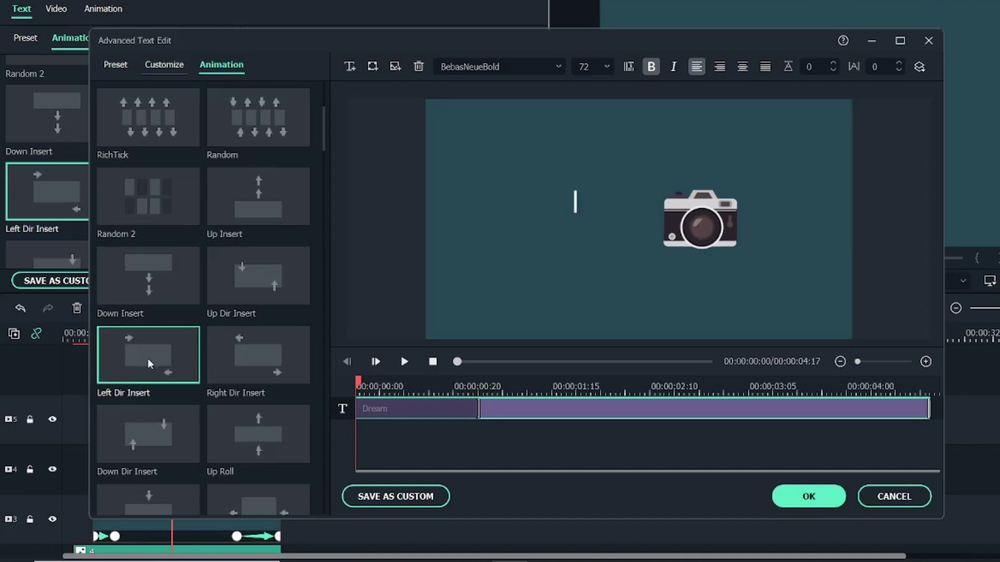
{"action": "left_click_drag", "start_coordinate": [839, 398], "coordinate": [336, 396]}
{"action": "left_click_drag", "start_coordinate": [469, 409], "coordinate": [815, 434]}
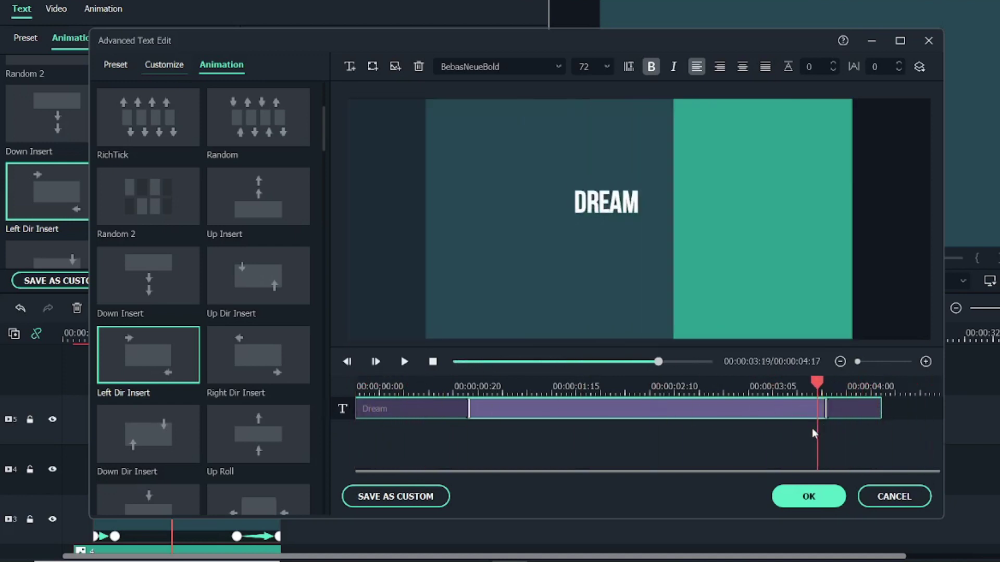
{"action": "left_click", "coordinate": [809, 496]}
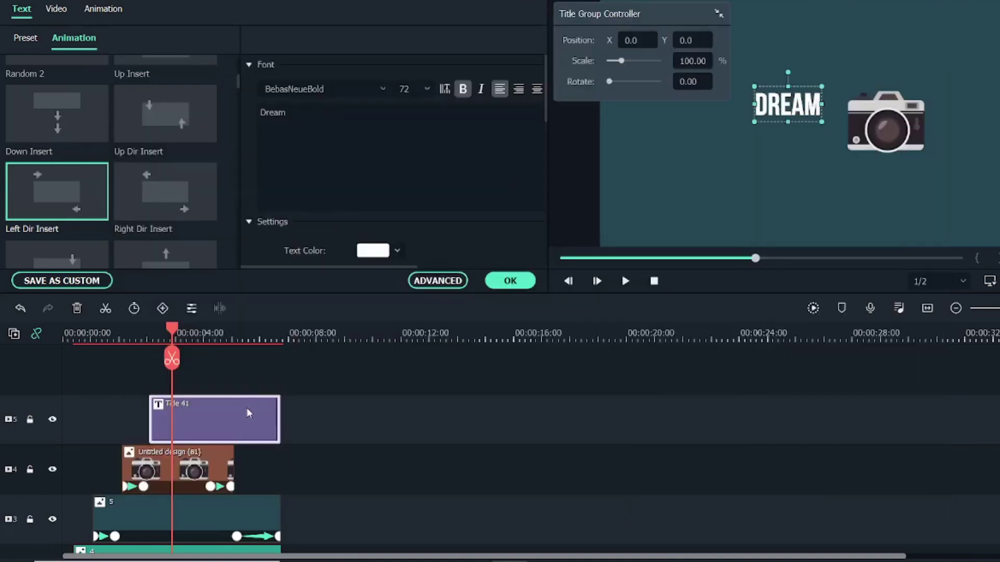
- Shorten the title clip to about 2.6 seconds and move its start to about 2.5 seconds
{"action": "left_click_drag", "start_coordinate": [280, 409], "coordinate": [221, 410]}
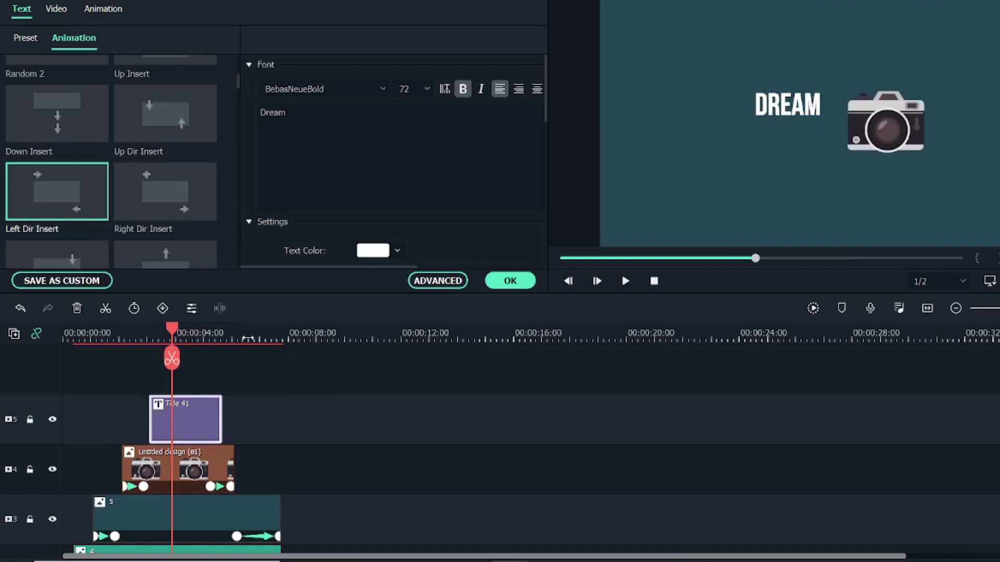
{"action": "scroll", "coordinate": [248, 339], "scroll_direction": "up", "scroll_amount": 5}
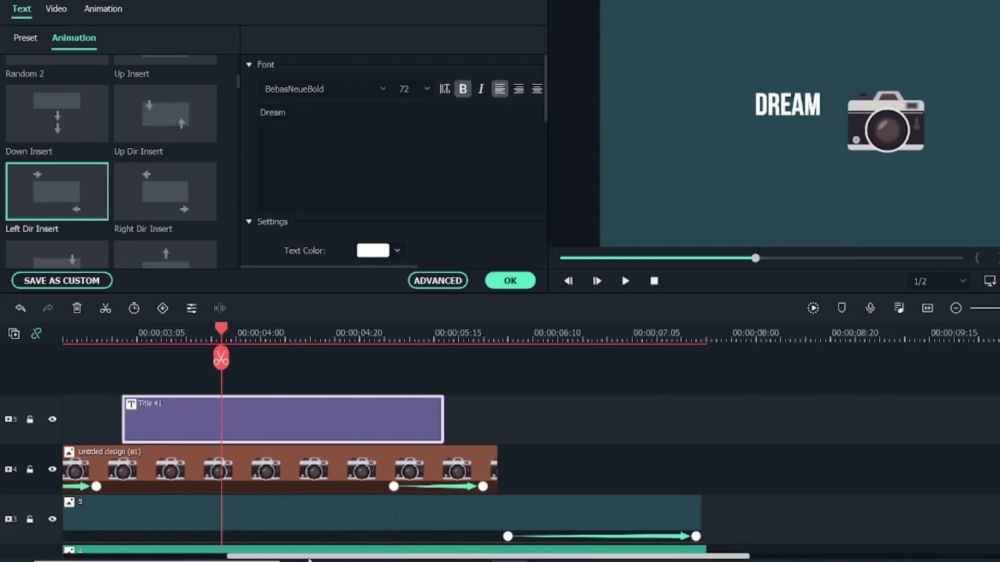
{"action": "left_click_drag", "start_coordinate": [319, 558], "coordinate": [238, 557]}
{"action": "left_click_drag", "start_coordinate": [344, 418], "coordinate": [278, 414]}
- Check the title's timing against the camera and extend the title clip's end to about 5.6 seconds
{"action": "left_click", "coordinate": [172, 333]}
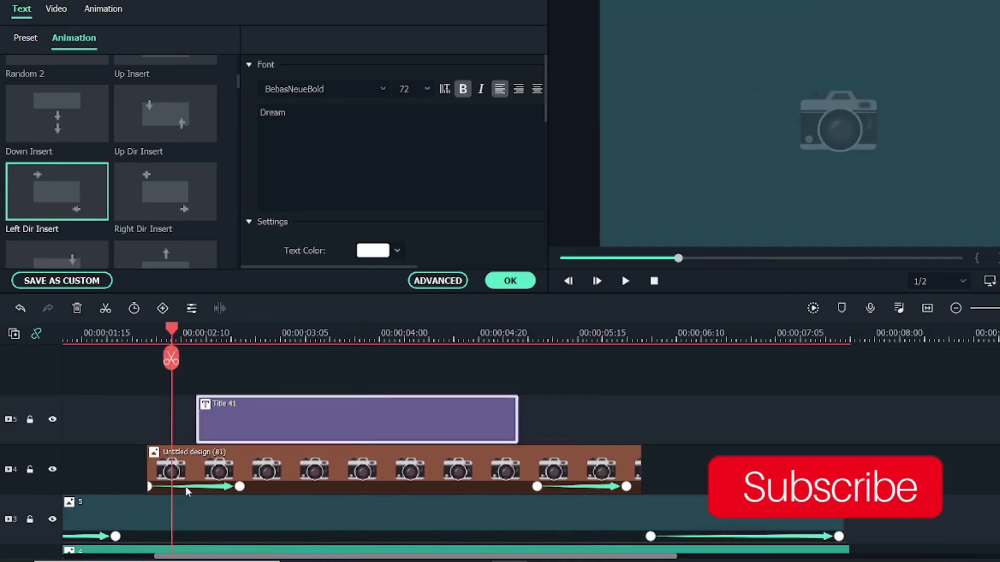
{"action": "left_click", "coordinate": [198, 338]}
{"action": "left_click", "coordinate": [187, 338]}
{"action": "left_click_drag", "start_coordinate": [188, 340], "coordinate": [474, 368]}
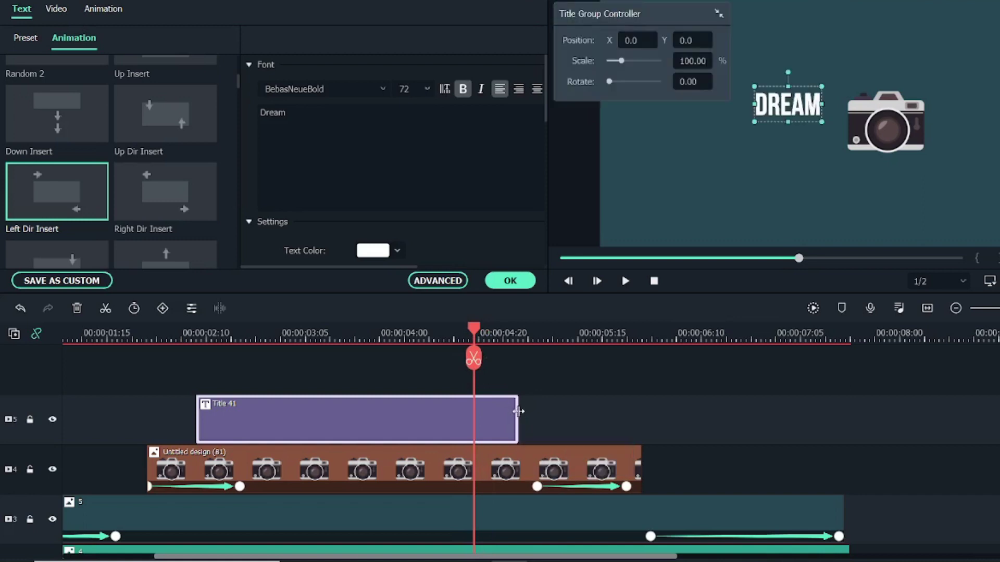
{"action": "left_click_drag", "start_coordinate": [518, 420], "coordinate": [569, 421]}
{"action": "left_click_drag", "start_coordinate": [471, 335], "coordinate": [531, 346]}
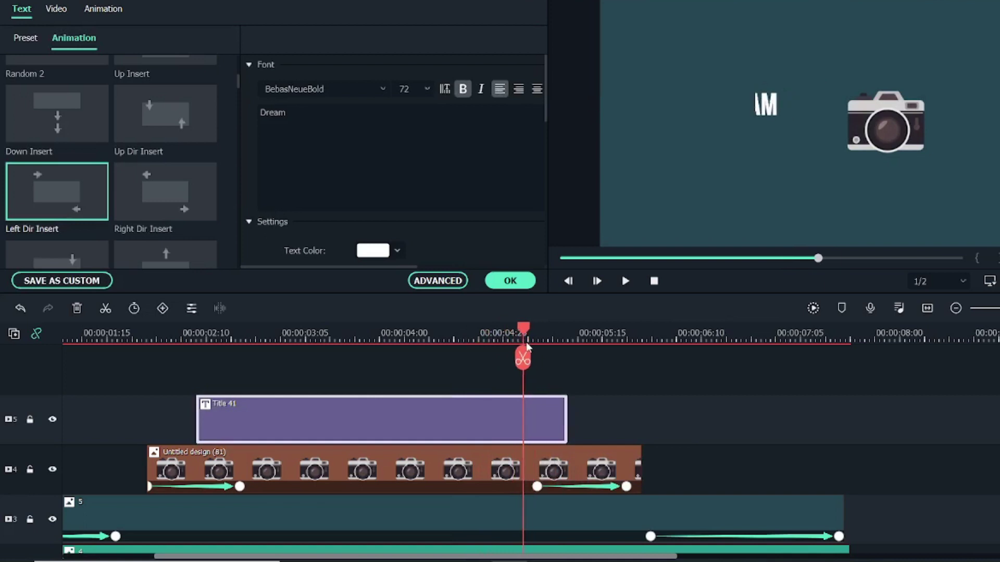
{"action": "left_click_drag", "start_coordinate": [571, 417], "coordinate": [581, 415]}
- Step frame by frame through the title clip's end to examine its exit against the camera's fade-out
{"action": "left_click_drag", "start_coordinate": [527, 327], "coordinate": [573, 341]}
{"action": "key", "text": "Right"}
{"action": "key", "text": "Right"}
{"action": "key", "text": "Right"}
{"action": "key", "text": "Right"}
{"action": "key", "text": "Right"}
{"action": "key", "text": "Right"}
{"action": "key", "text": "Right"}
{"action": "key", "text": "Right"}
{"action": "key", "text": "Right"}
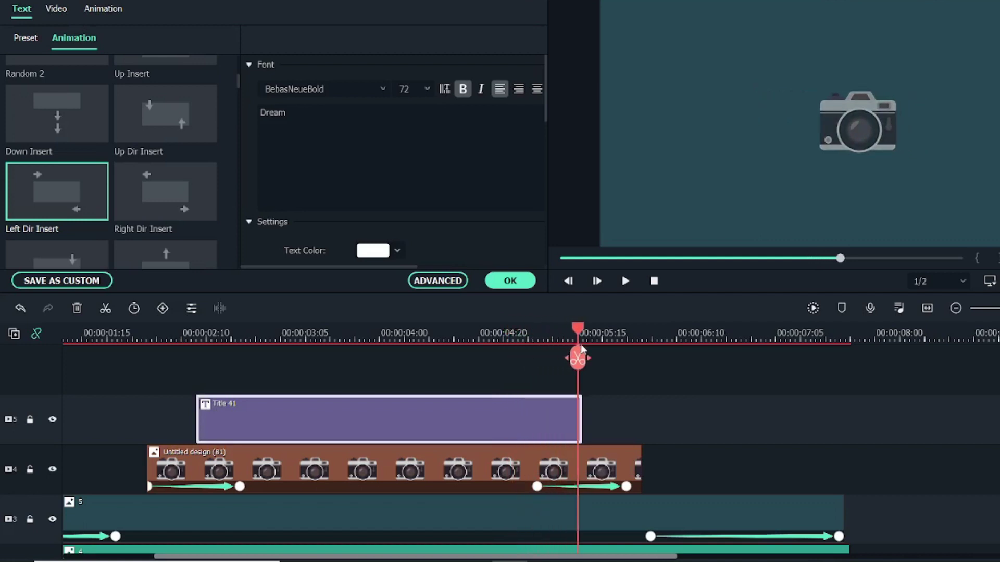
- Move the start of Dream's exit animation to 00:00:02:18 in the advanced text editor and confirm
{"action": "left_click", "coordinate": [533, 336]}
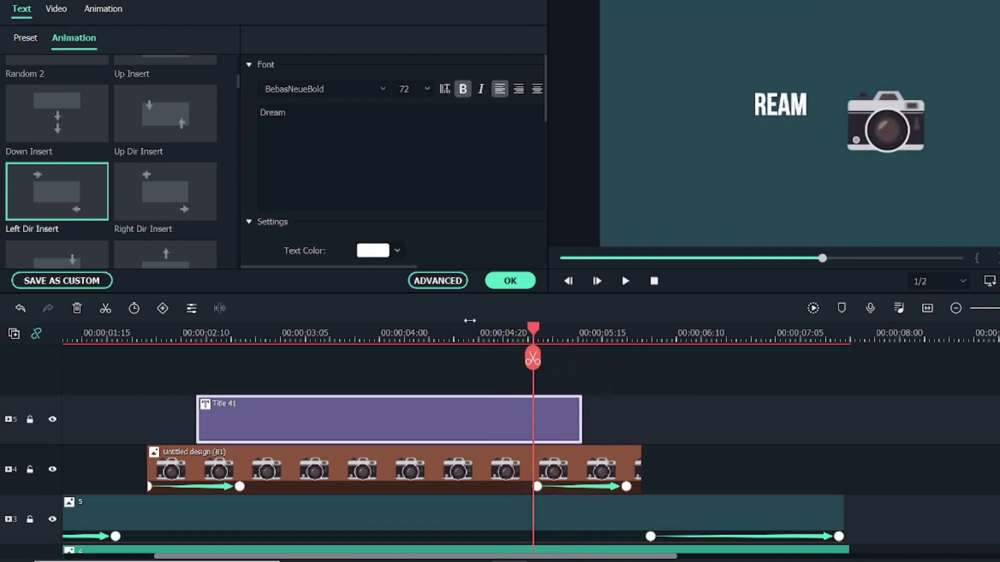
{"action": "left_click", "coordinate": [437, 282]}
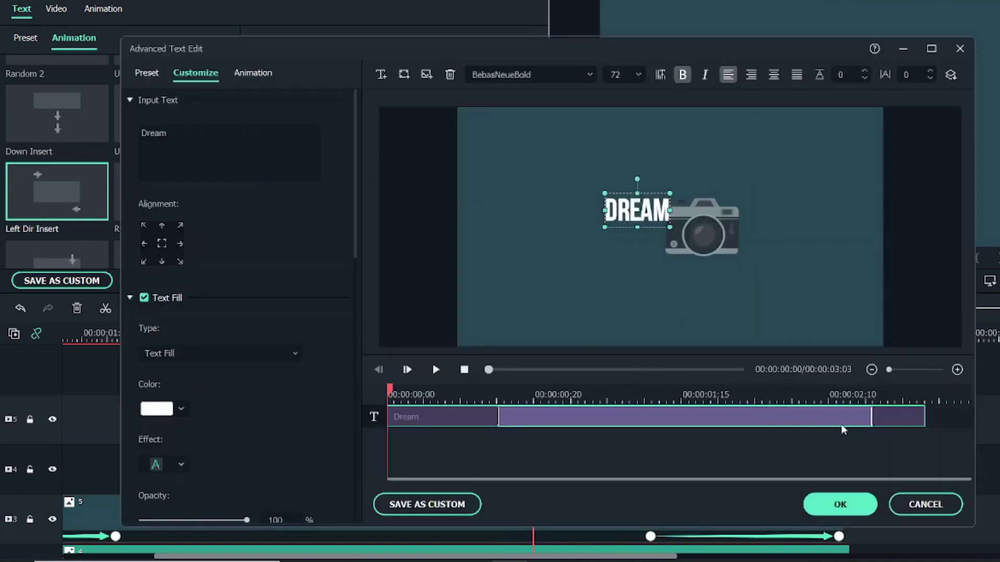
{"action": "left_click", "coordinate": [888, 416]}
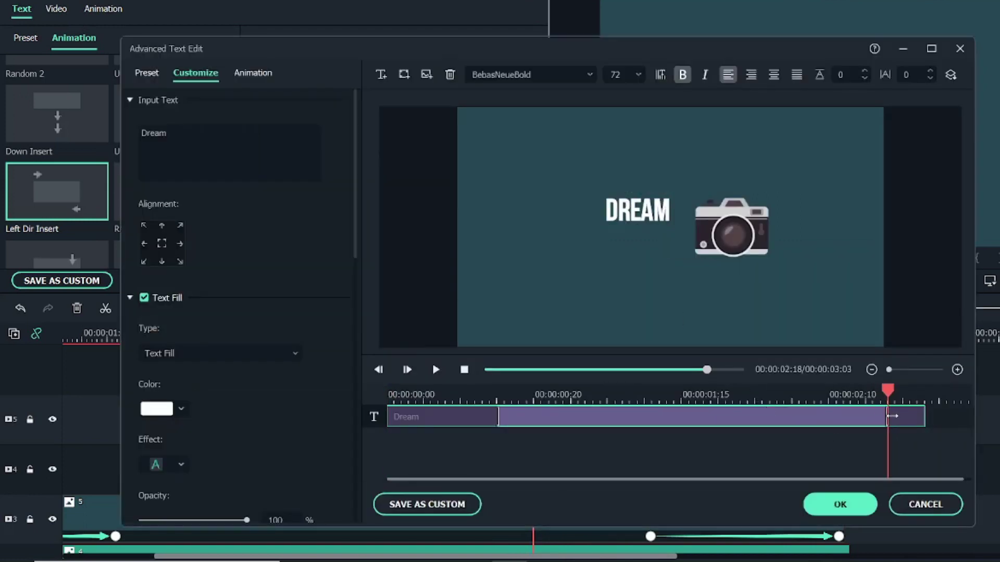
{"action": "left_click", "coordinate": [872, 502]}
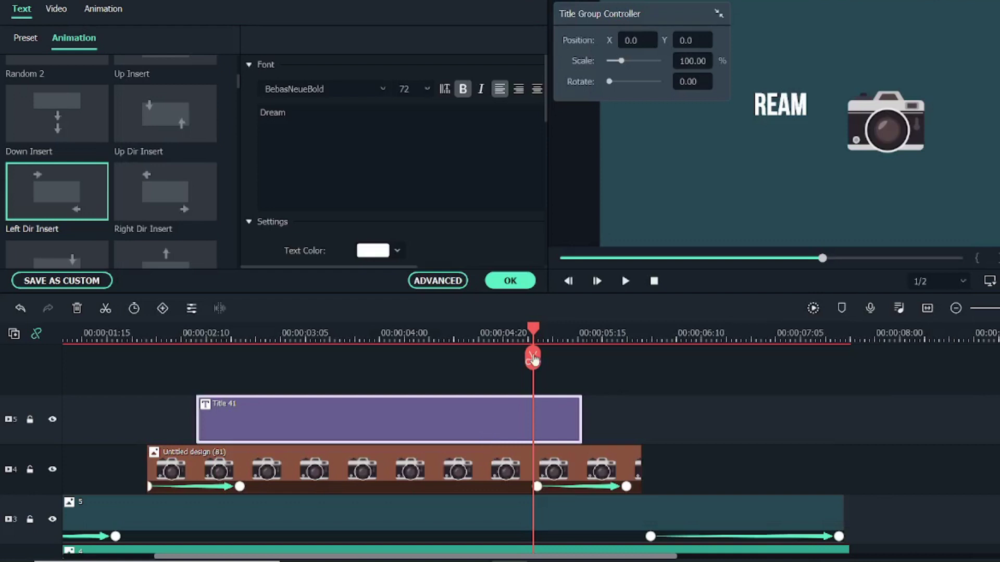
- Extend the title clip's end to about 5.7 seconds and apply the title settings
{"action": "left_click_drag", "start_coordinate": [532, 333], "coordinate": [553, 340]}
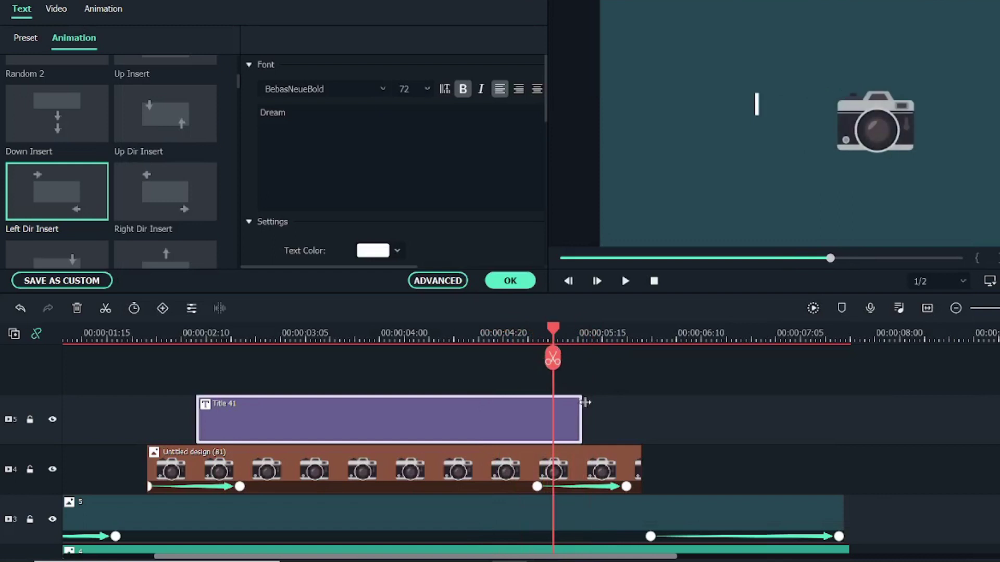
{"action": "left_click_drag", "start_coordinate": [586, 402], "coordinate": [592, 414]}
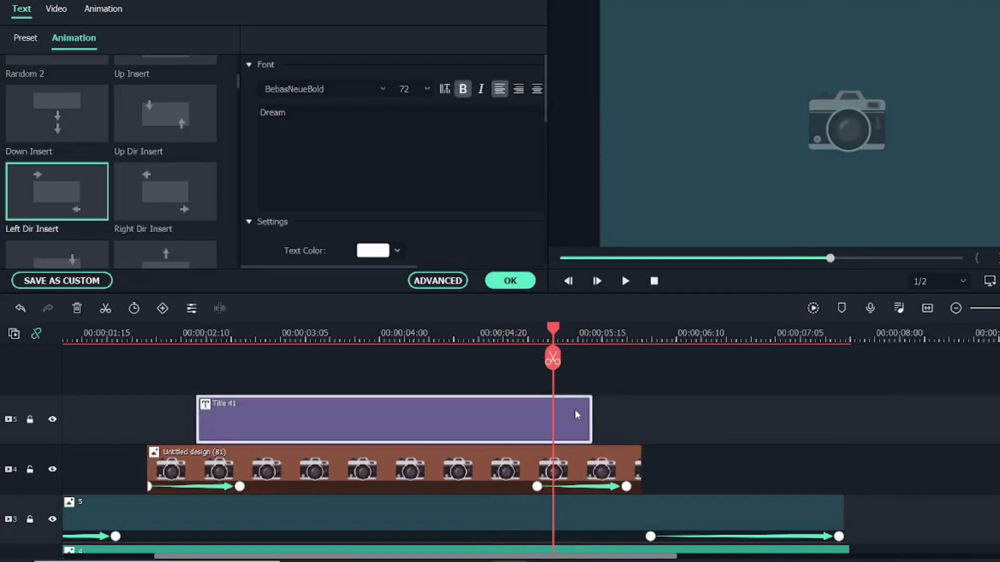
{"action": "left_click", "coordinate": [515, 284]}
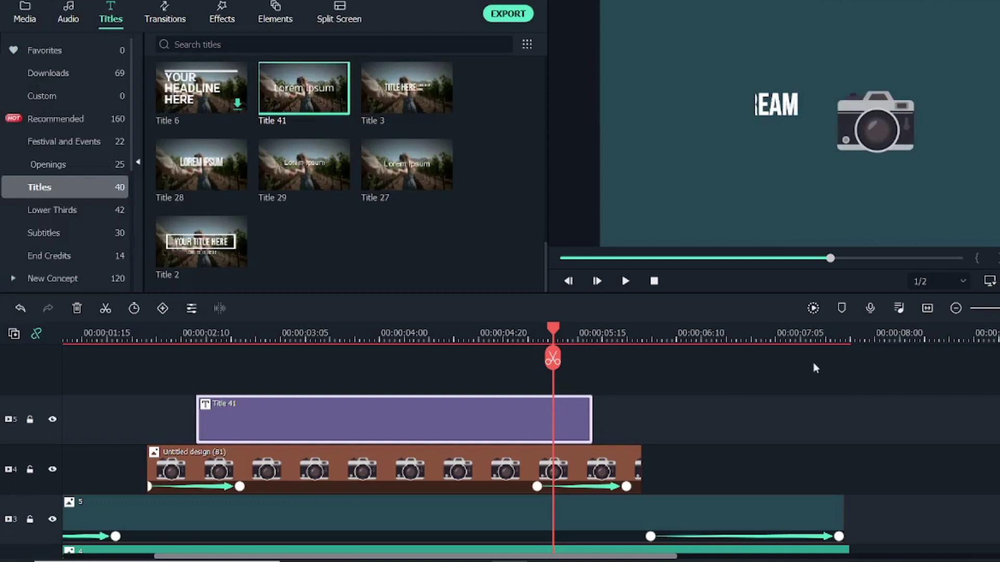
{"action": "left_click", "coordinate": [910, 332]}
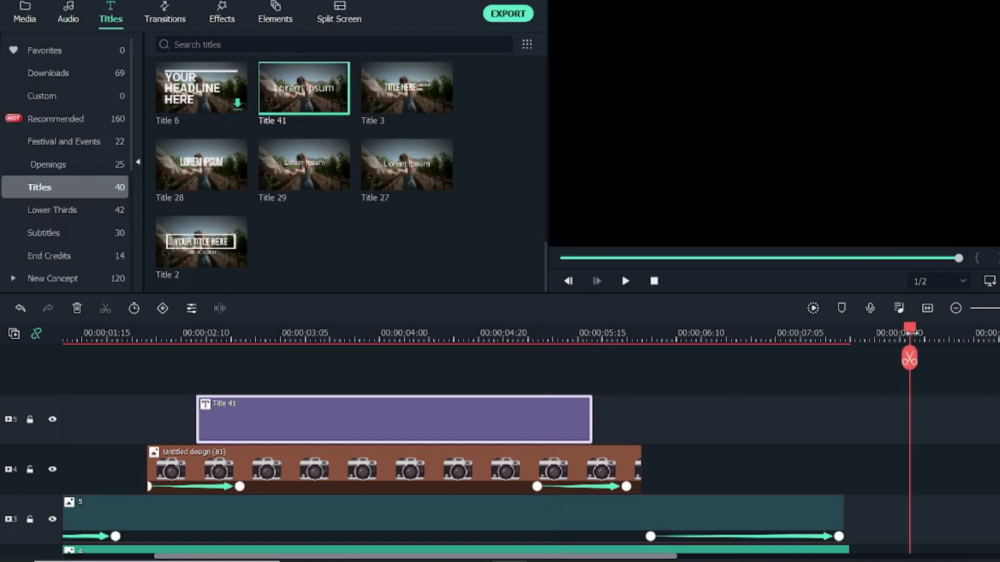
- Place a copy of the Dream title clip on track 6 directly above the original, aligned with its start
{"action": "scroll", "coordinate": [909, 332], "scroll_direction": "right", "scroll_amount": 3}
{"action": "scroll", "coordinate": [941, 447], "scroll_direction": "down", "scroll_amount": 2}
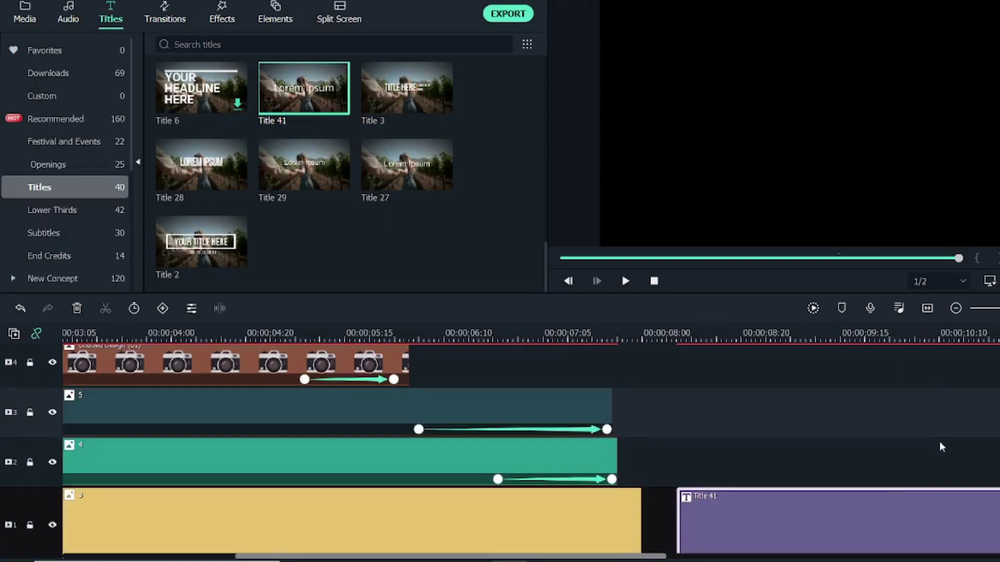
{"action": "left_click_drag", "start_coordinate": [846, 530], "coordinate": [288, 360]}
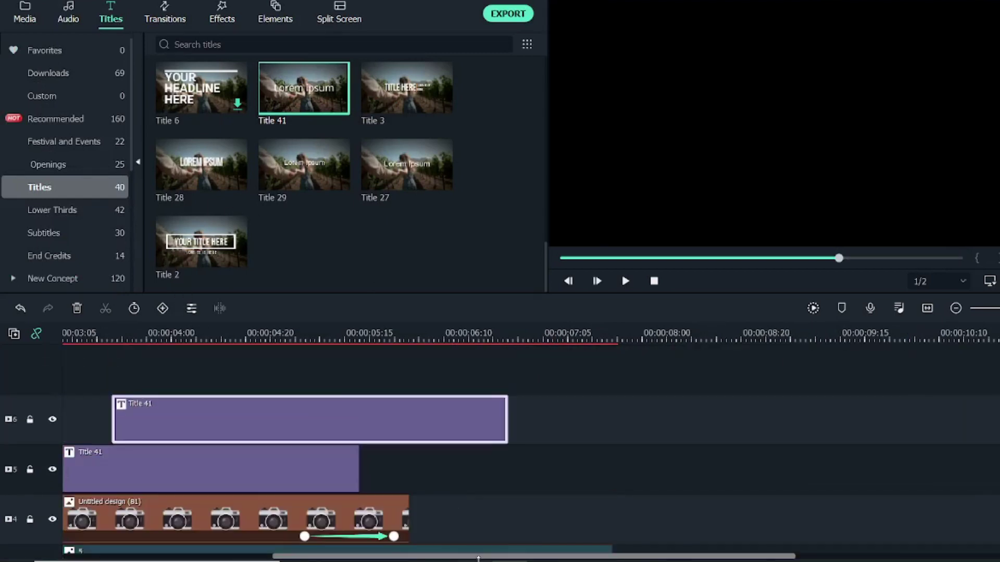
{"action": "left_click_drag", "start_coordinate": [481, 558], "coordinate": [364, 558]}
{"action": "left_click_drag", "start_coordinate": [505, 442], "coordinate": [356, 398]}
- Change the copied title's text to studios and position it directly beneath the word Dream
{"action": "double_click", "coordinate": [357, 404]}
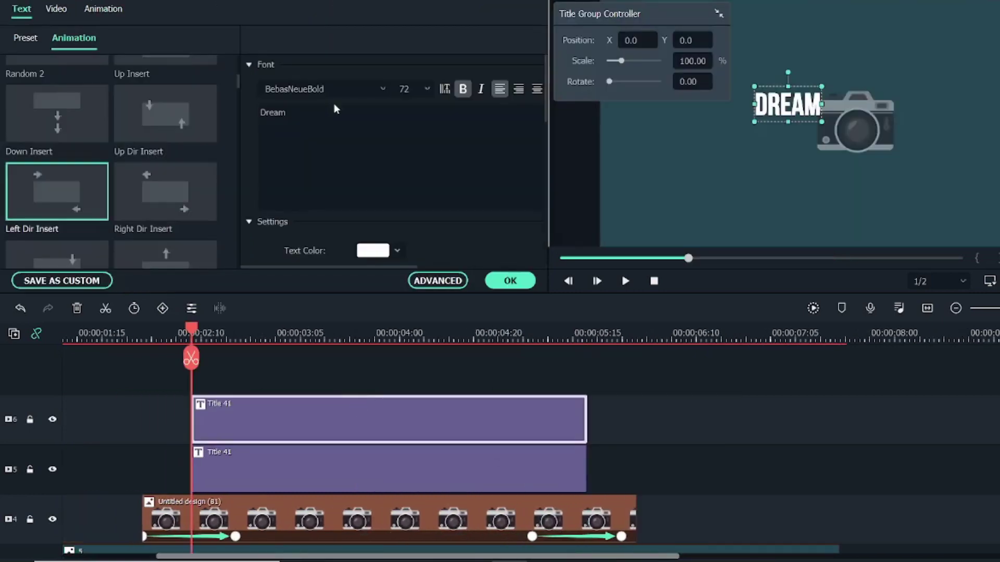
{"action": "left_click", "coordinate": [338, 127]}
{"action": "type", "text": "studio"}
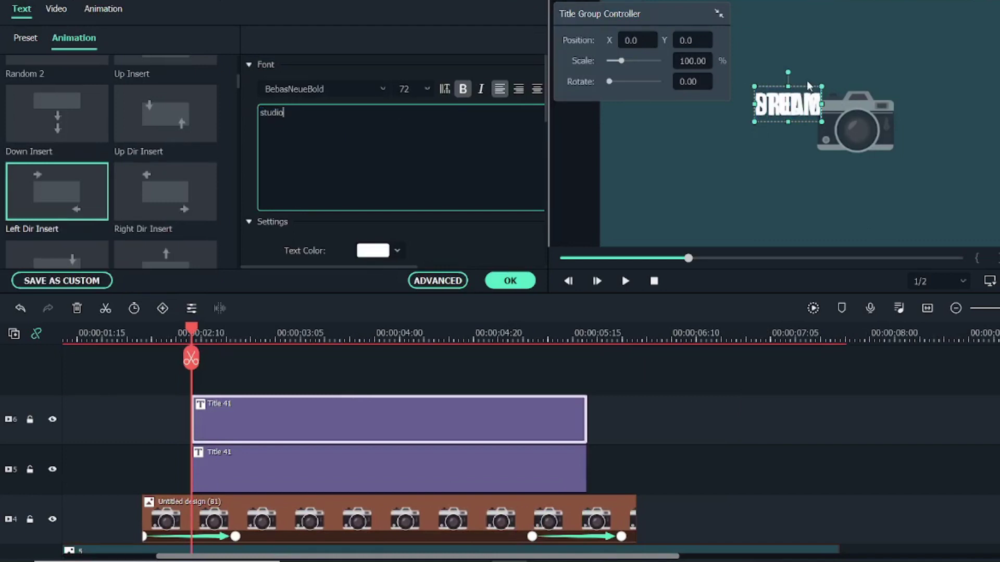
{"action": "mouse_move", "coordinate": [809, 87]}
{"action": "left_mouse_down"}
{"action": "mouse_move", "coordinate": [797, 117]}
{"action": "mouse_move", "coordinate": [804, 102]}
{"action": "left_mouse_up"}
{"action": "left_click_drag", "start_coordinate": [787, 137], "coordinate": [796, 135]}
{"action": "left_click", "coordinate": [454, 124]}
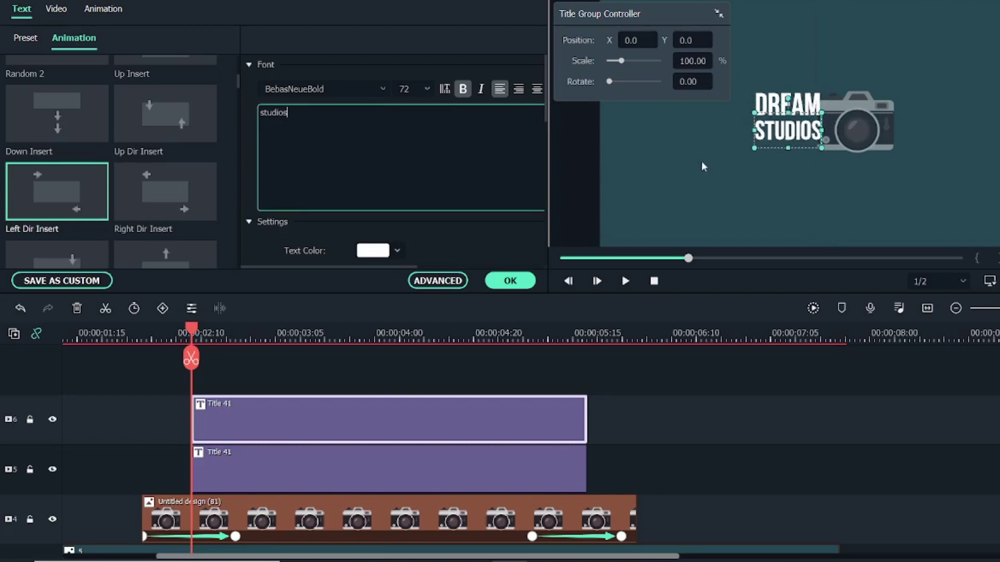
- Enlarge the Studios text slightly, nudge it closer beneath Dream, and apply the title settings
{"action": "left_click_drag", "start_coordinate": [826, 151], "coordinate": [829, 153]}
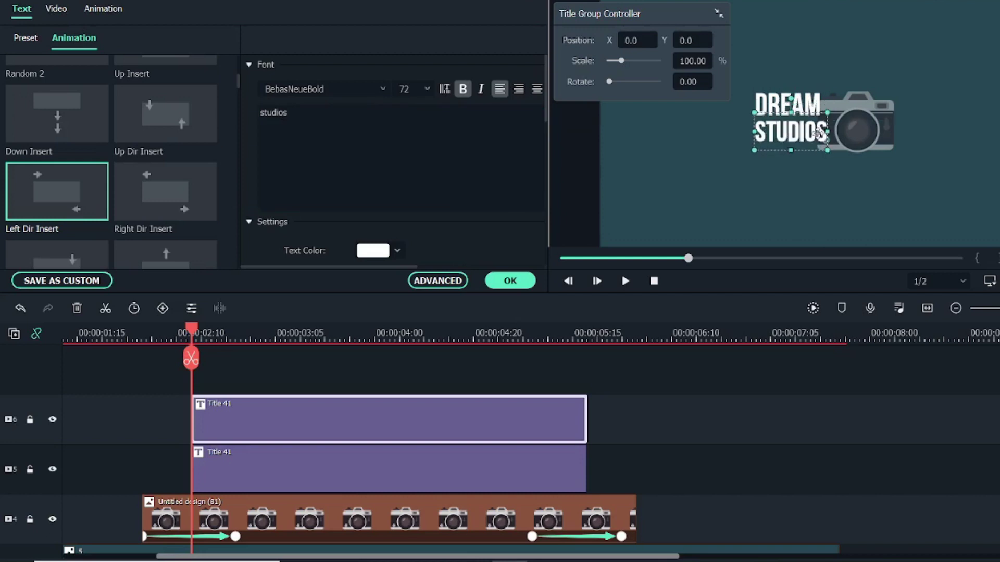
{"action": "left_click_drag", "start_coordinate": [821, 138], "coordinate": [819, 135]}
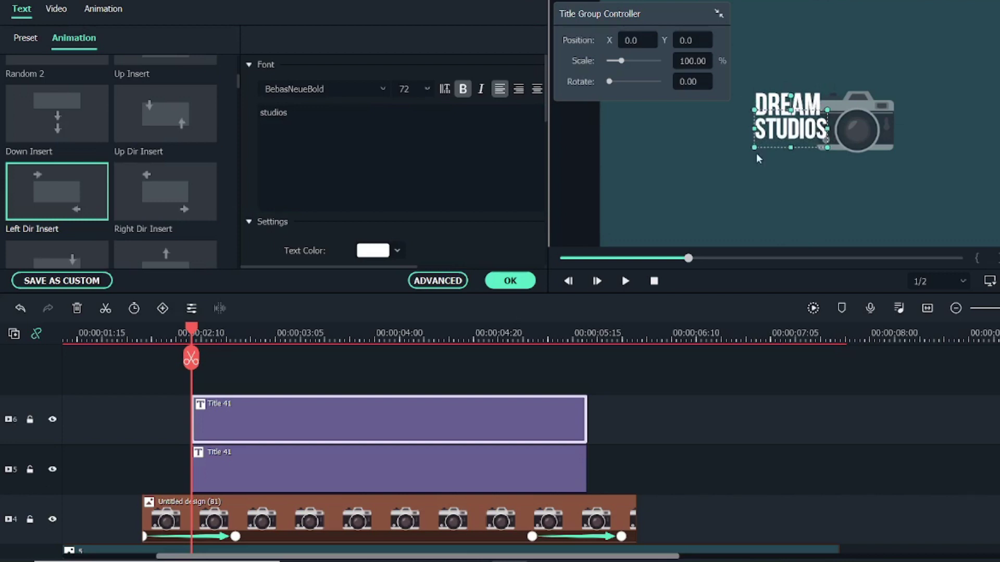
{"action": "left_click", "coordinate": [508, 280]}
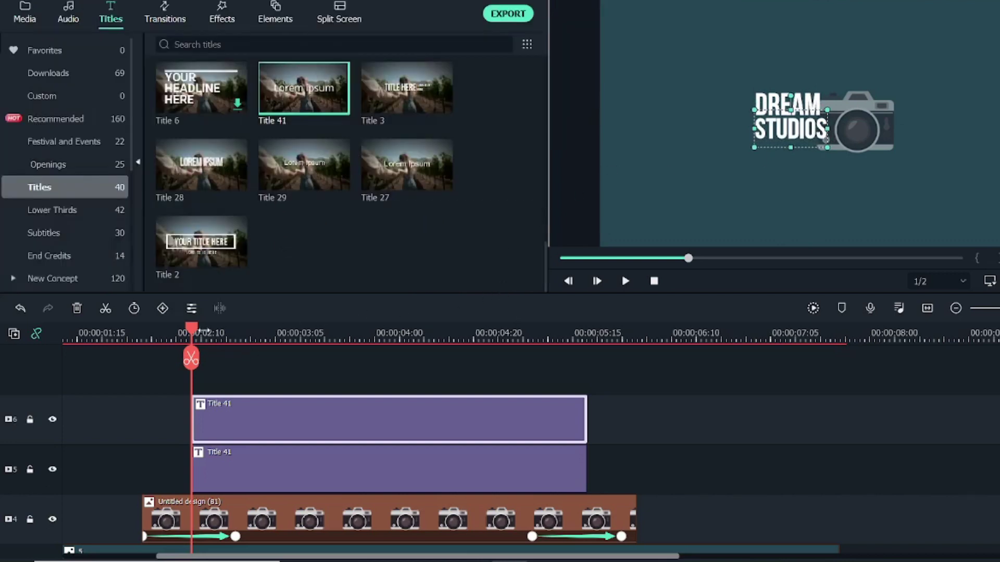
- Lower both the Studios and Dream titles slightly so the pair sits vertically centred beside the camera
{"action": "left_click_drag", "start_coordinate": [198, 333], "coordinate": [316, 346]}
{"action": "left_click", "coordinate": [761, 83]}
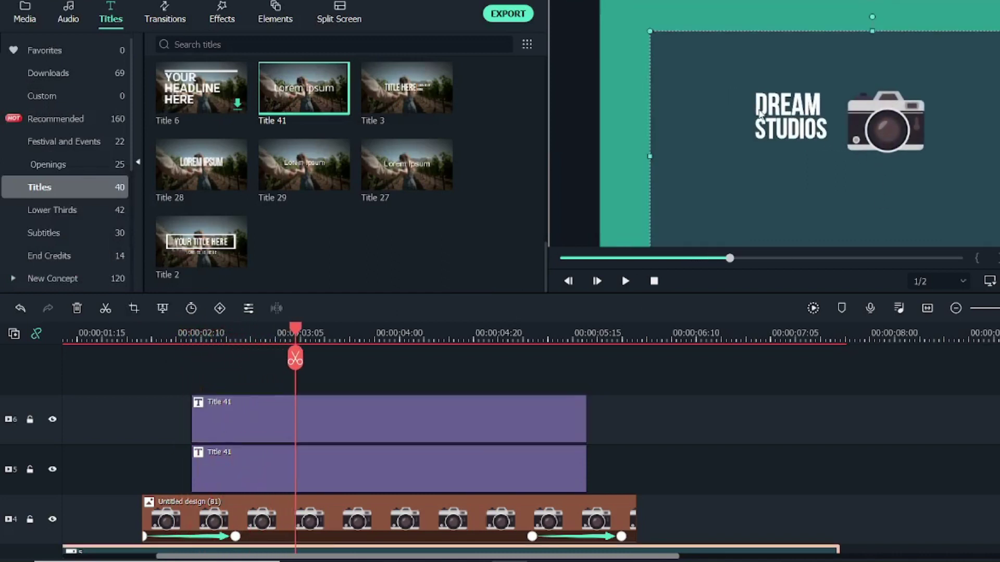
{"action": "key", "text": "ctrl+z"}
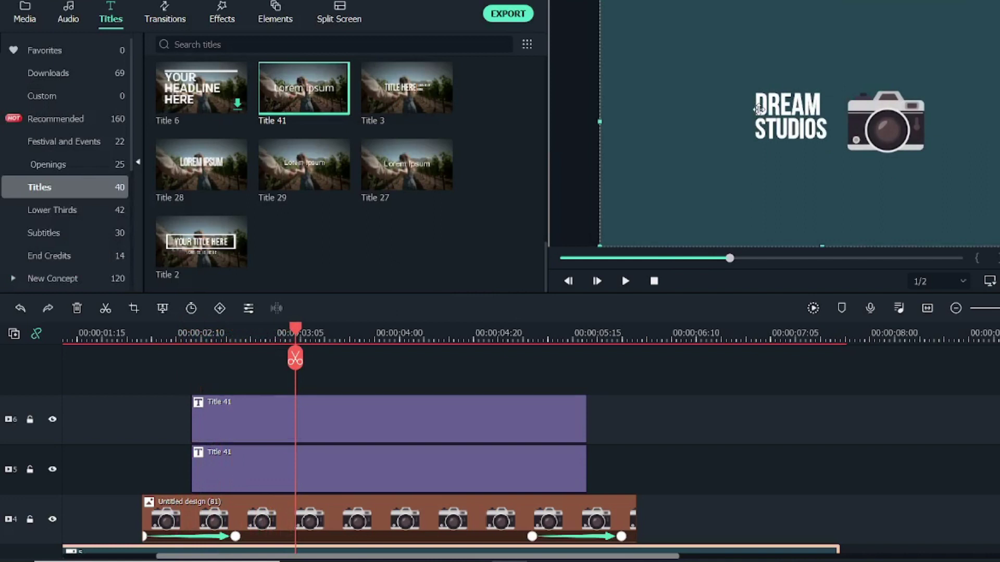
{"action": "left_click", "coordinate": [805, 137]}
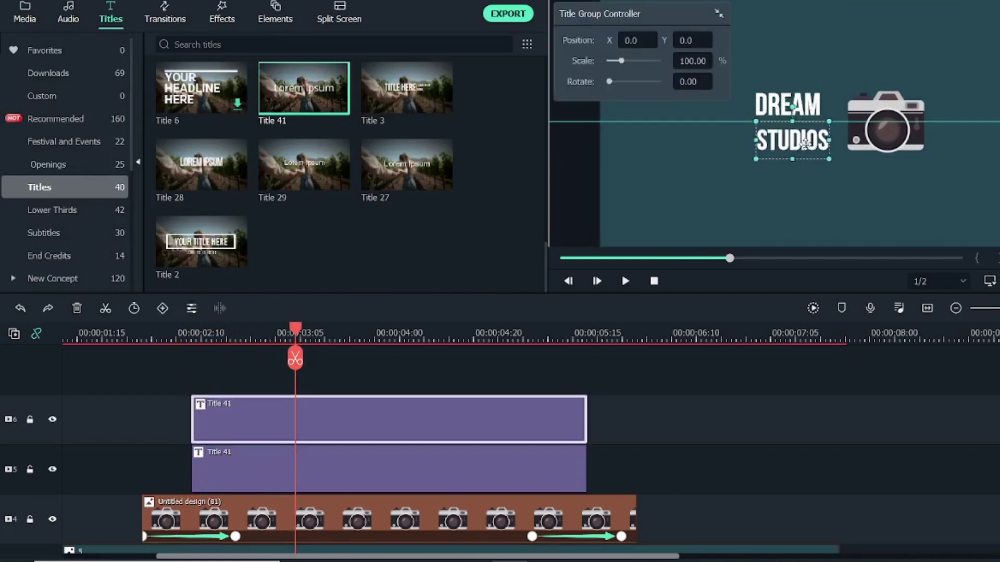
{"action": "left_click_drag", "start_coordinate": [805, 120], "coordinate": [805, 118]}
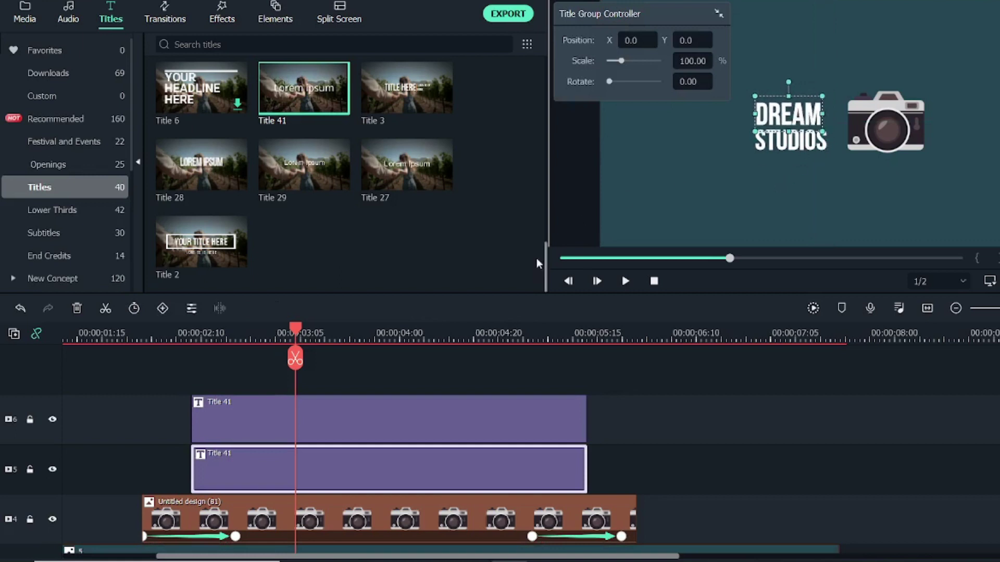
- Play the whole intro from the beginning to check the timing of the layers, camera and titles
{"action": "left_click_drag", "start_coordinate": [300, 333], "coordinate": [654, 373]}
{"action": "scroll", "coordinate": [326, 390], "scroll_direction": "down", "scroll_amount": 5, "text": "ctrl"}
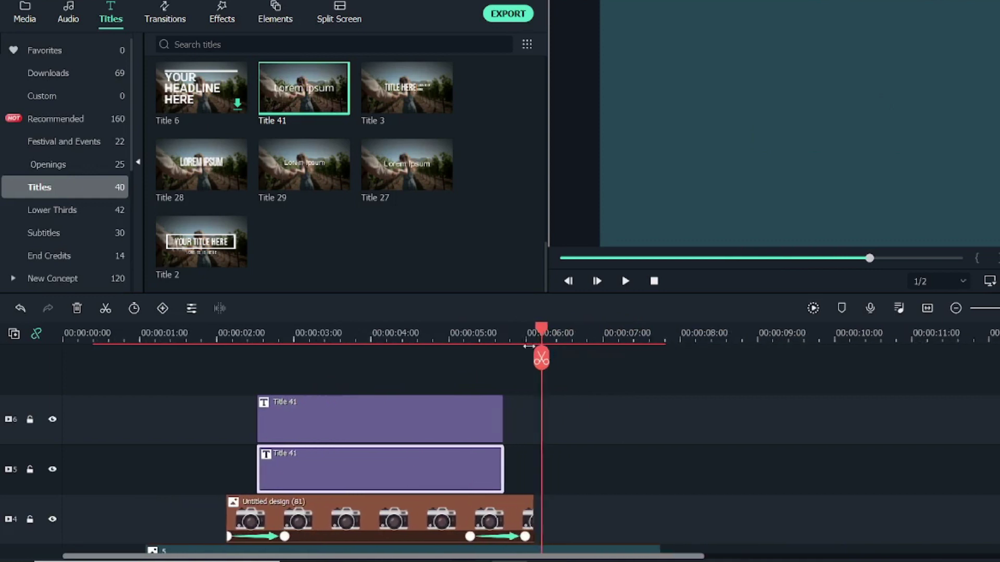
{"action": "scroll", "coordinate": [291, 388], "scroll_direction": "down", "scroll_amount": 2}
{"action": "scroll", "coordinate": [290, 388], "scroll_direction": "down", "scroll_amount": 2}
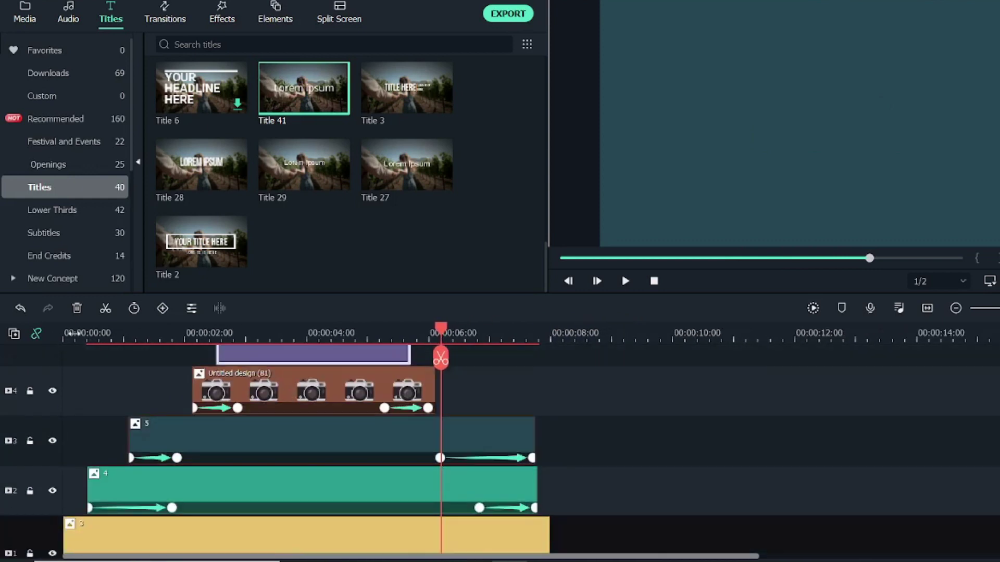
{"action": "key", "text": "Home"}
{"action": "left_click", "coordinate": [547, 283]}
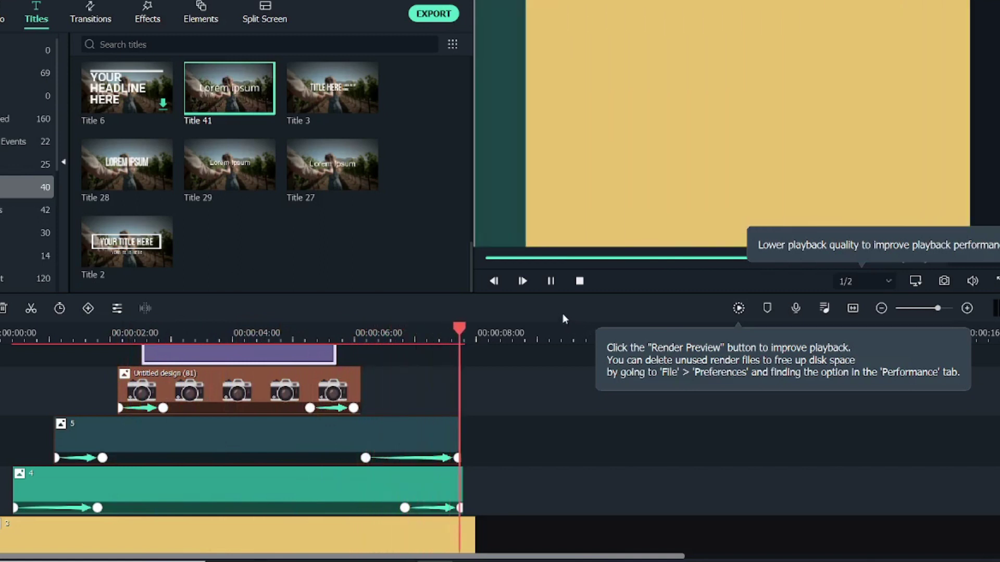
{"action": "left_click", "coordinate": [551, 281]}
{"action": "left_click", "coordinate": [550, 281]}
- Review the layer stack and scrub through the camera clip to check the camera and title animation
{"action": "scroll", "coordinate": [529, 367], "scroll_direction": "down", "scroll_amount": 2}
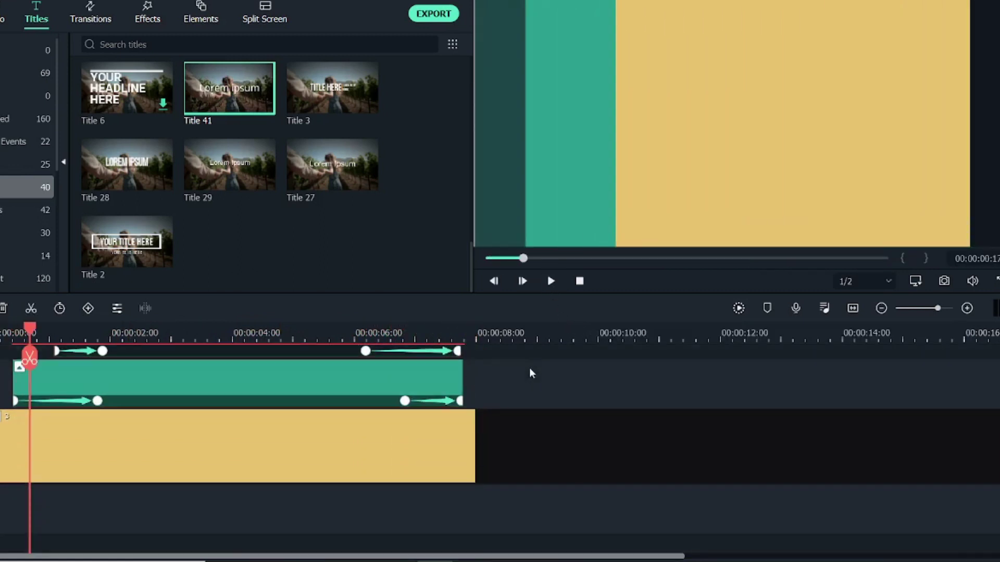
{"action": "scroll", "coordinate": [380, 326], "scroll_direction": "down", "scroll_amount": 1}
{"action": "scroll", "coordinate": [228, 403], "scroll_direction": "up", "scroll_amount": 3}
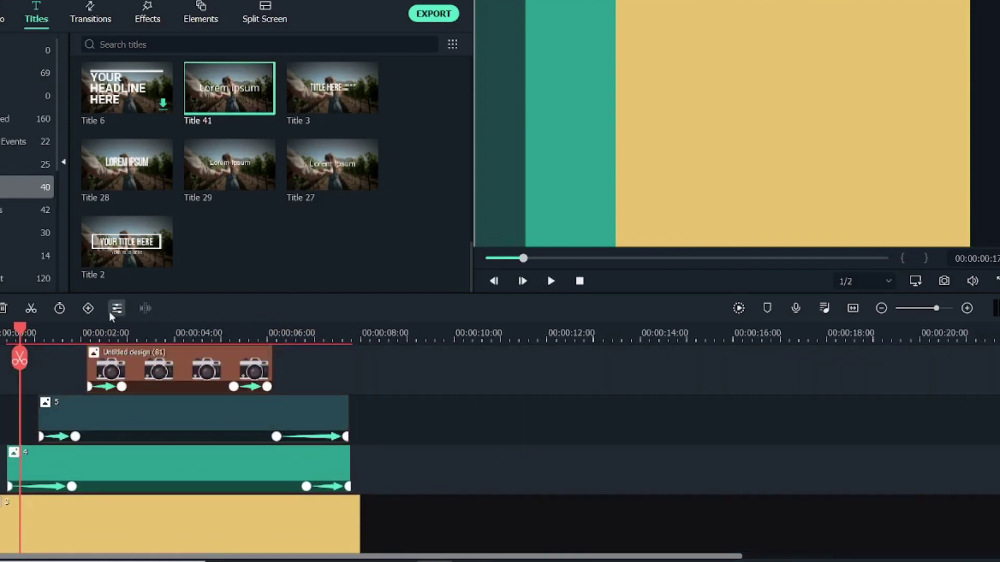
{"action": "left_click", "coordinate": [75, 329]}
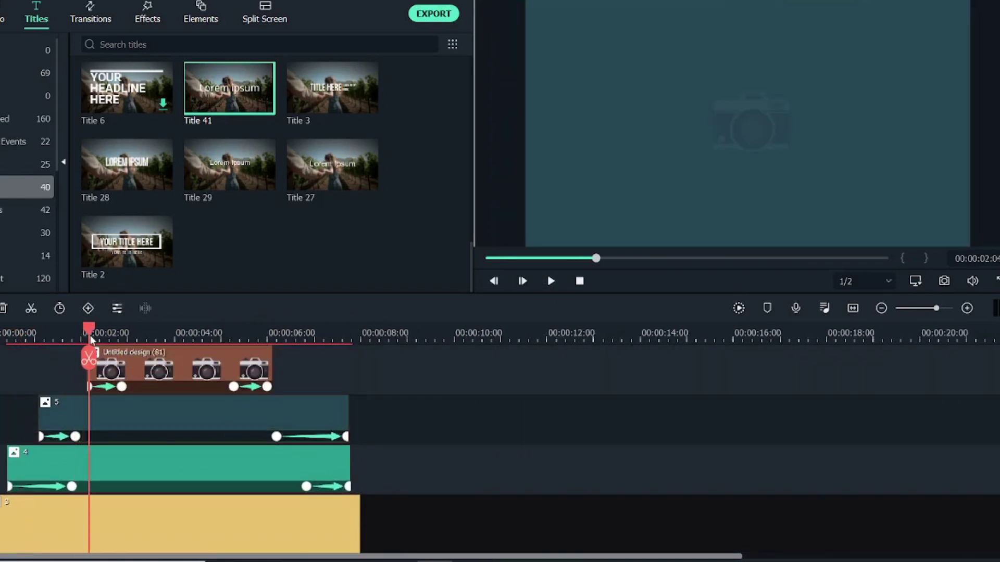
{"action": "left_click_drag", "start_coordinate": [98, 336], "coordinate": [259, 348]}
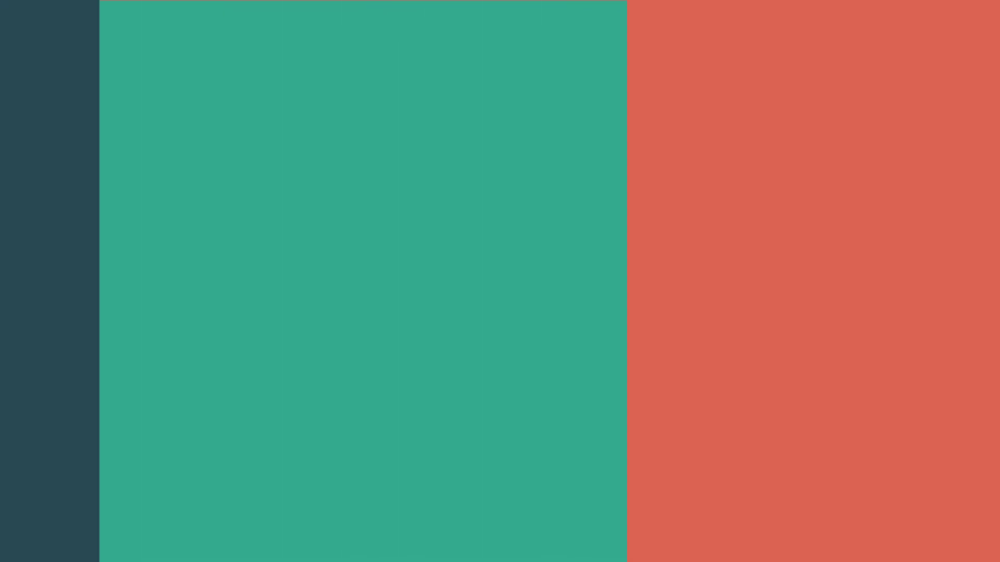